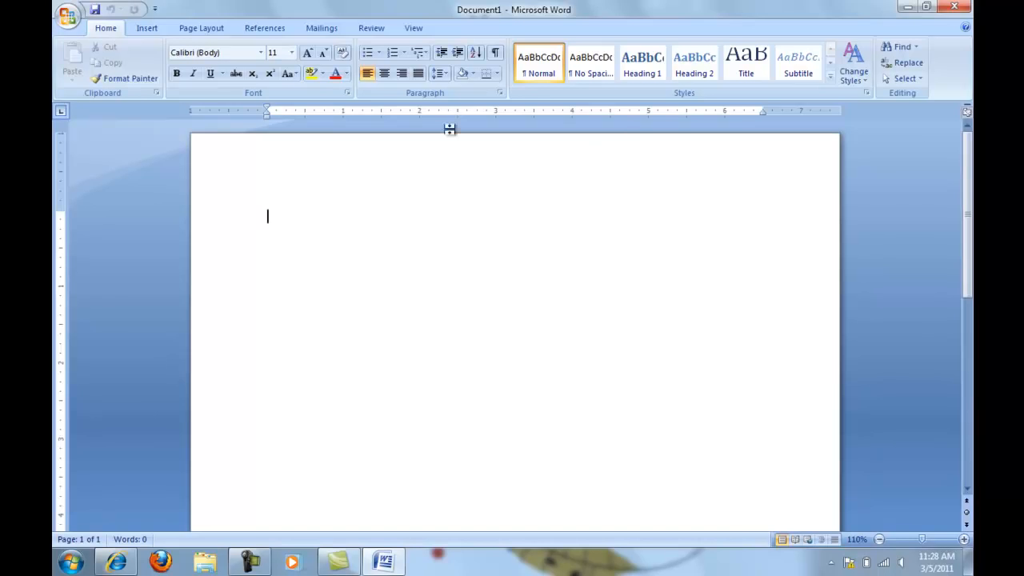
Start the Step by Step Mail Merge Wizard for letters, using the current document as the starting document
left_click(325, 28)
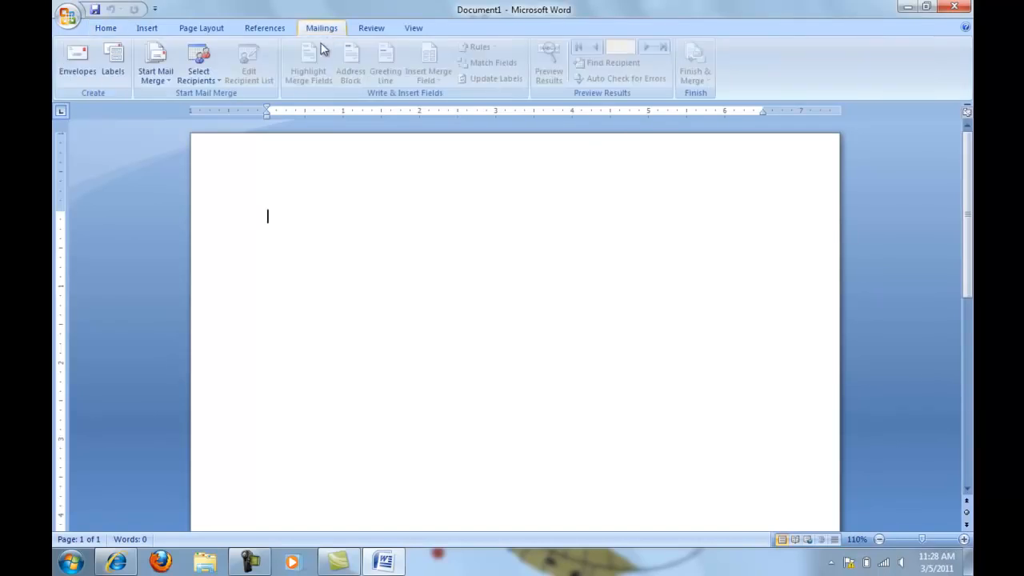
left_click(170, 85)
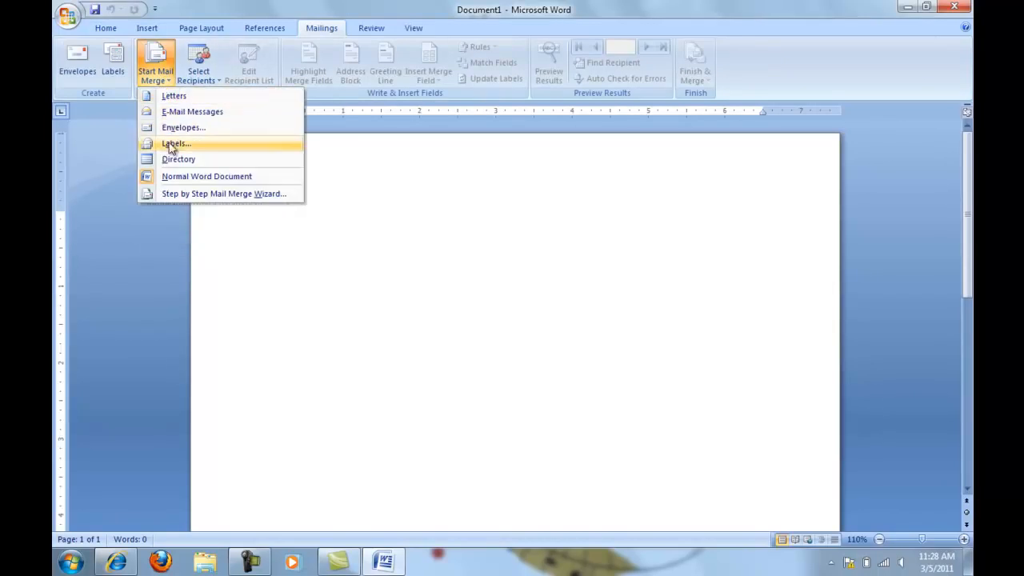
left_click(183, 193)
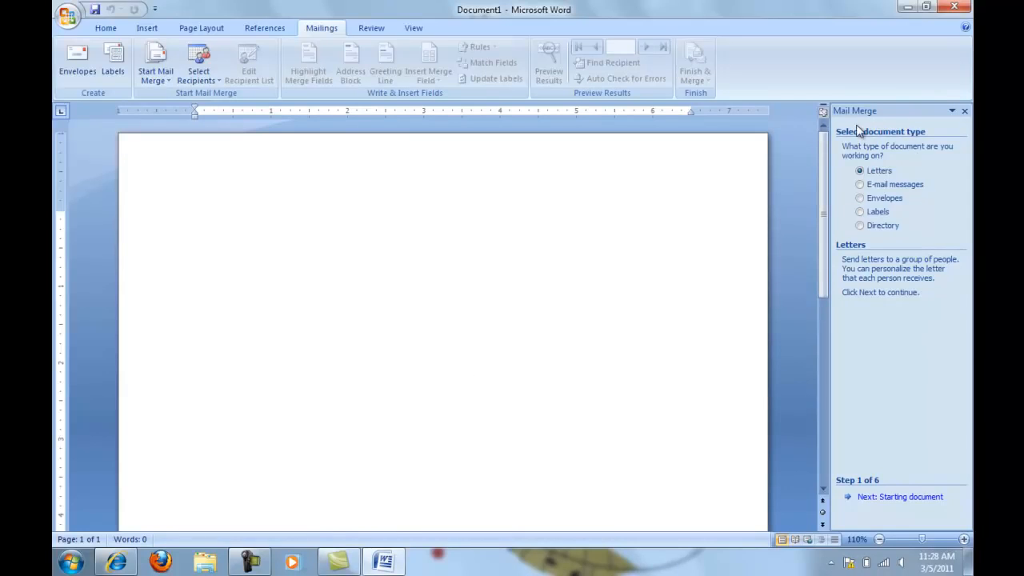
left_click(872, 499)
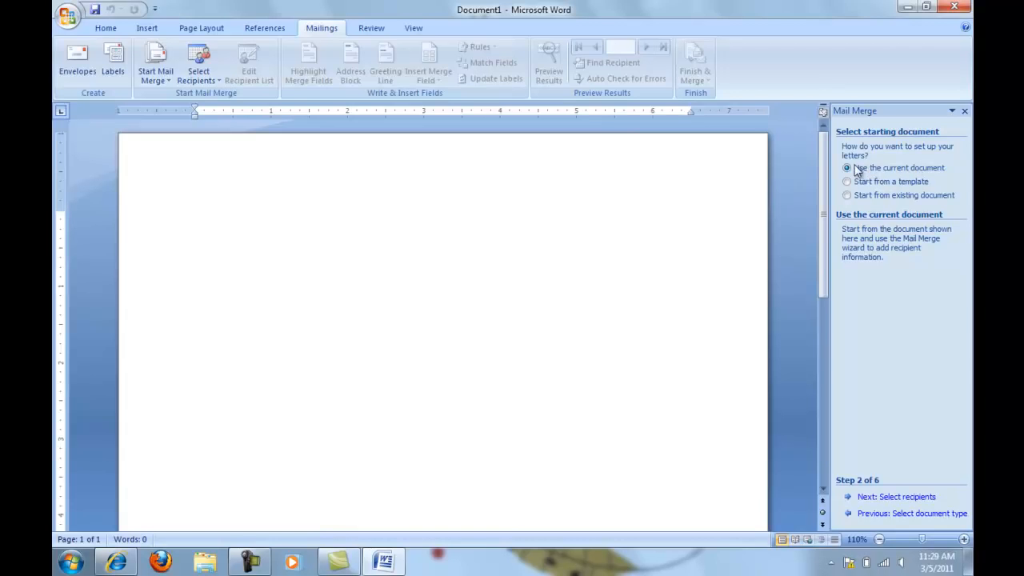
left_click(890, 499)
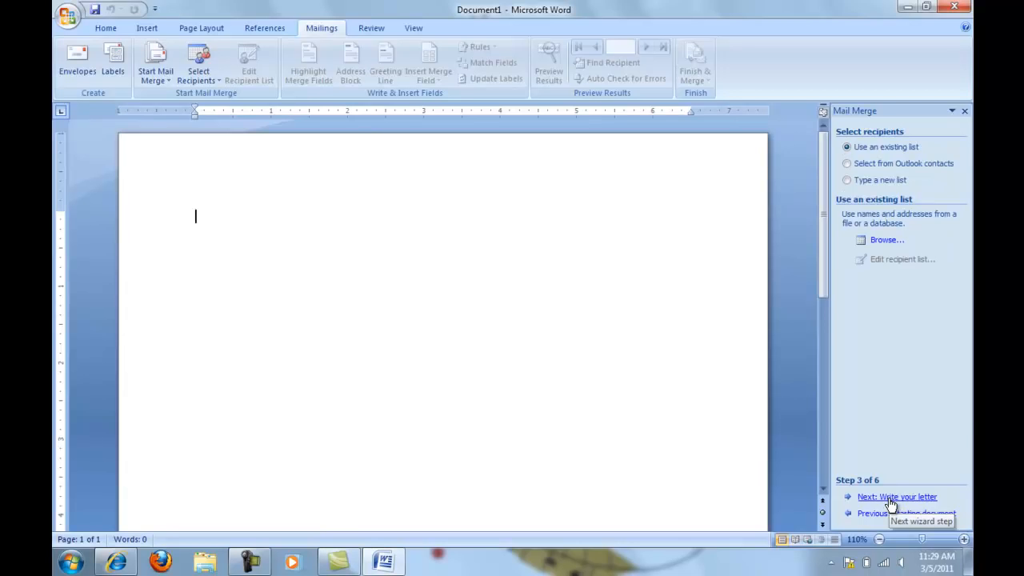
Create a new typed recipient list and delete the Country or Region field from its columns
left_click(848, 180)
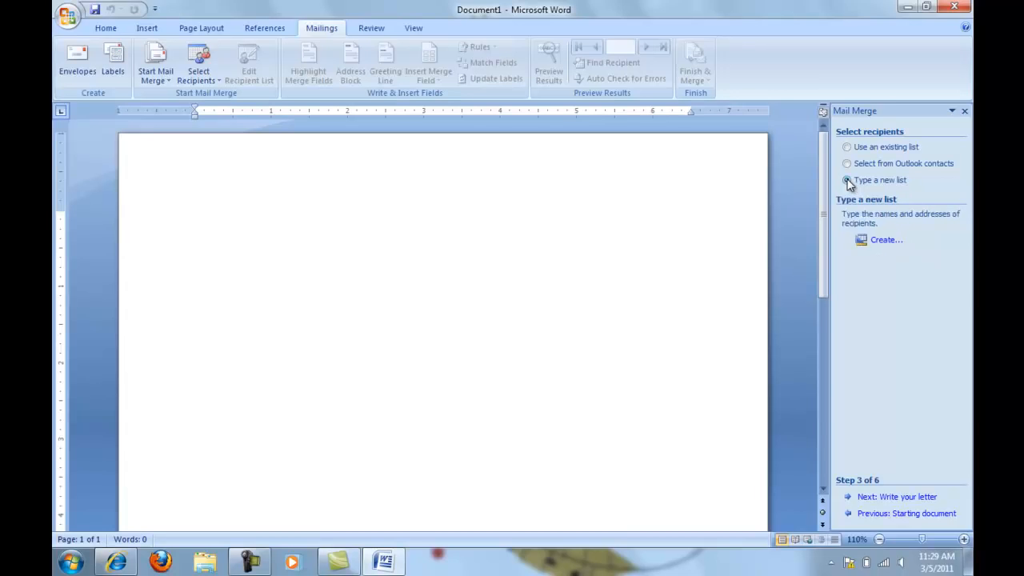
left_click(885, 242)
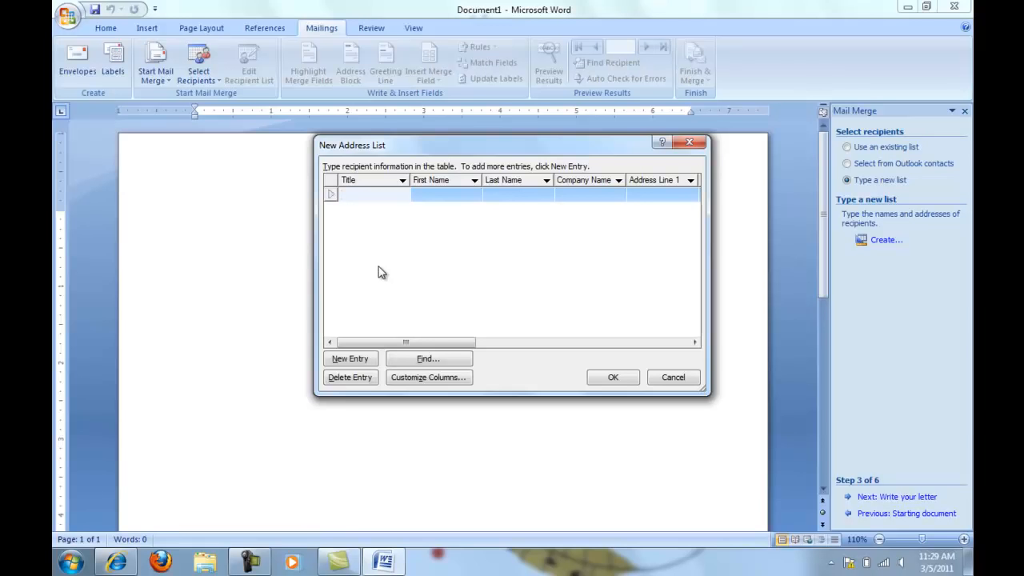
left_click(418, 381)
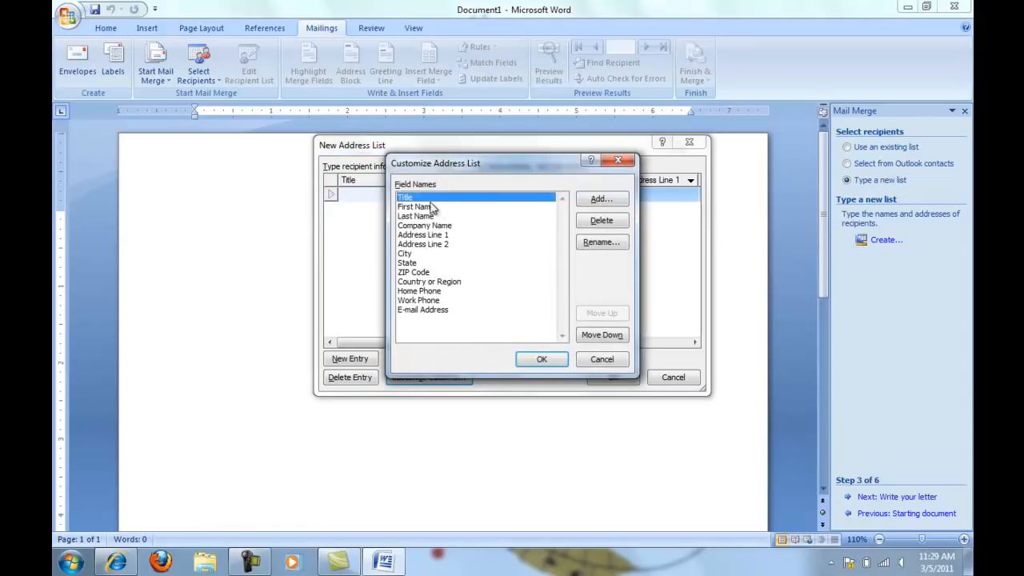
left_click(428, 281)
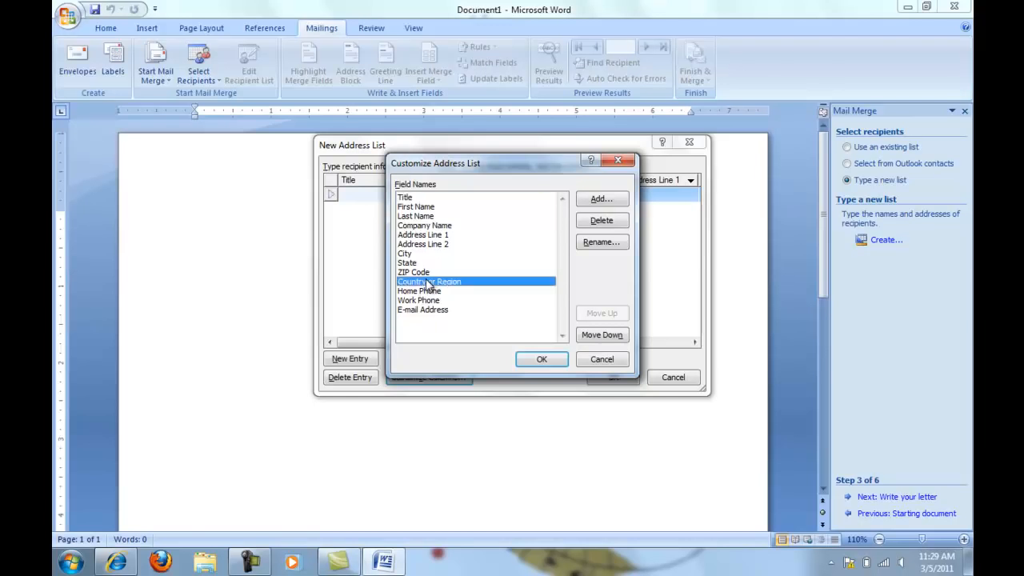
left_click(608, 225)
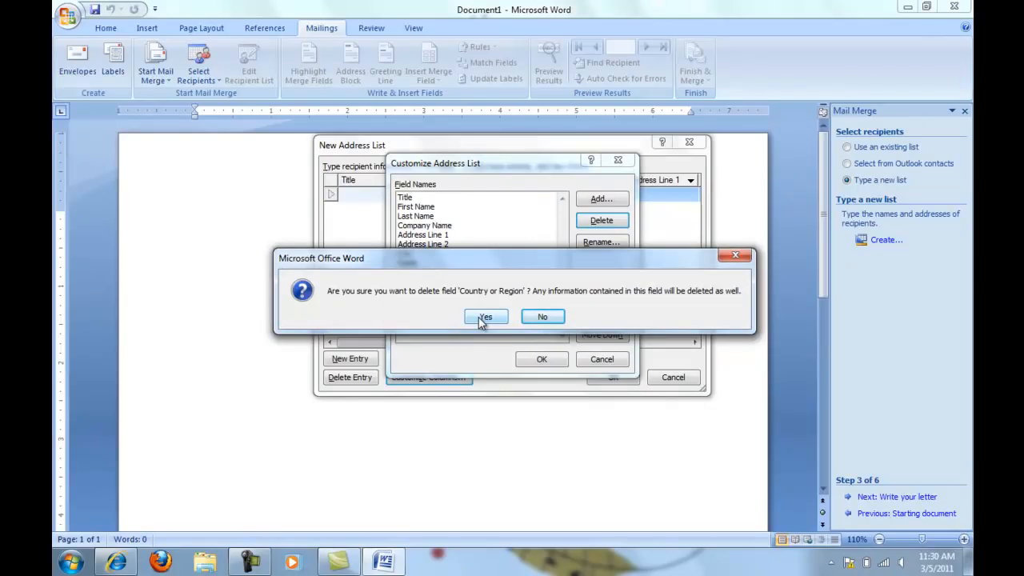
left_click(478, 317)
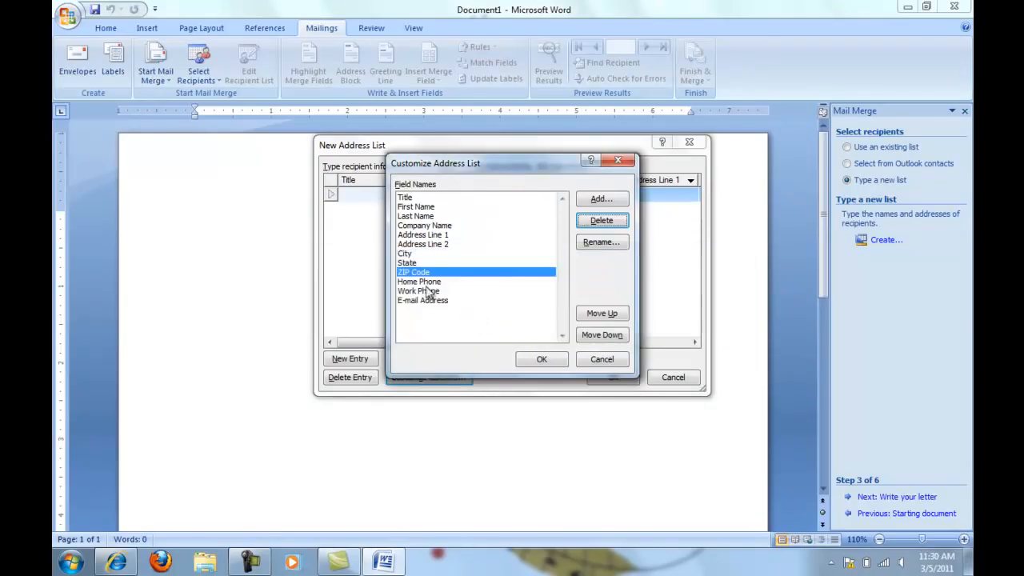
Add two custom fields named Time and Room to the address list
left_click(606, 200)
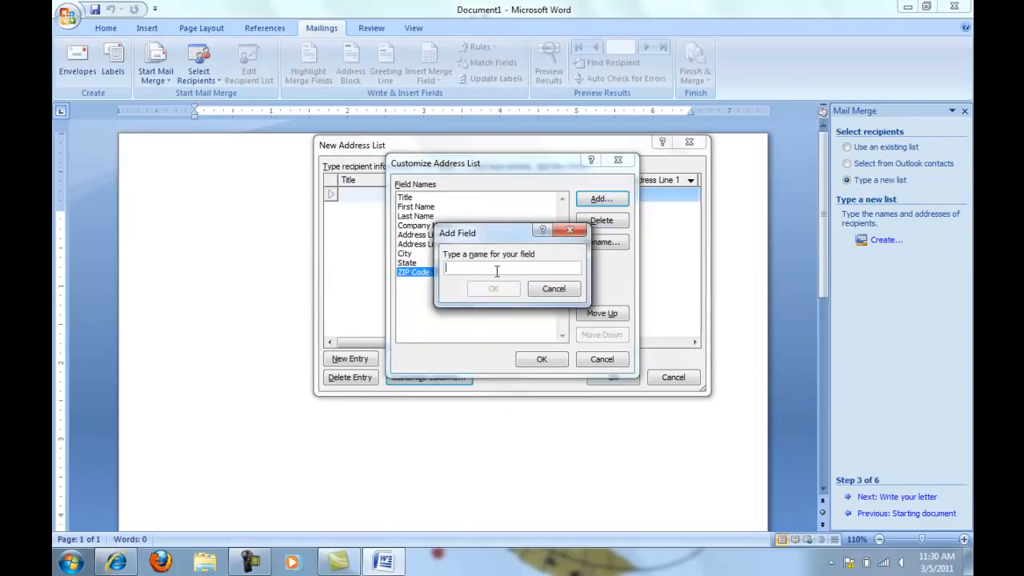
type("Time")
left_click(496, 289)
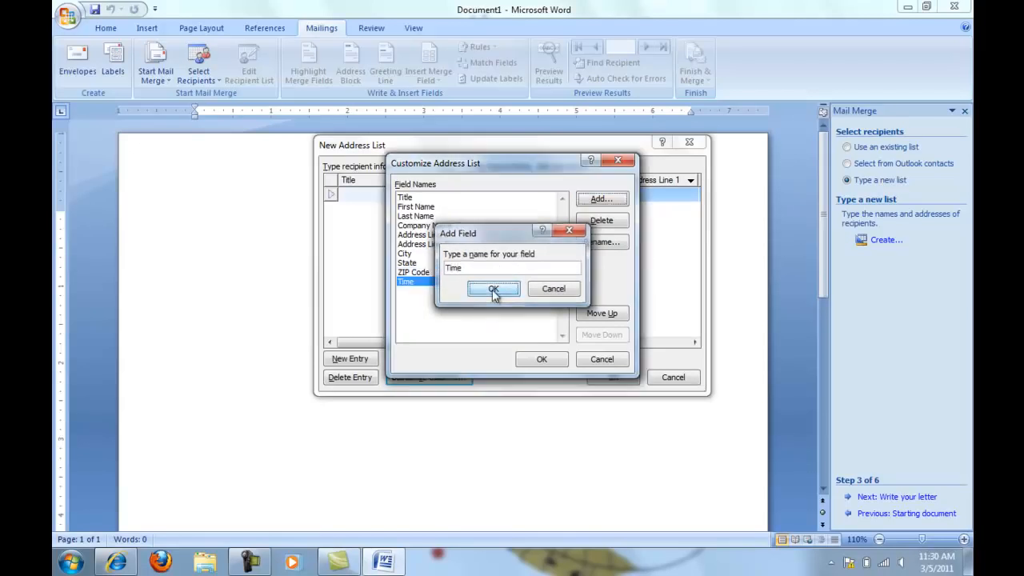
left_click(600, 200)
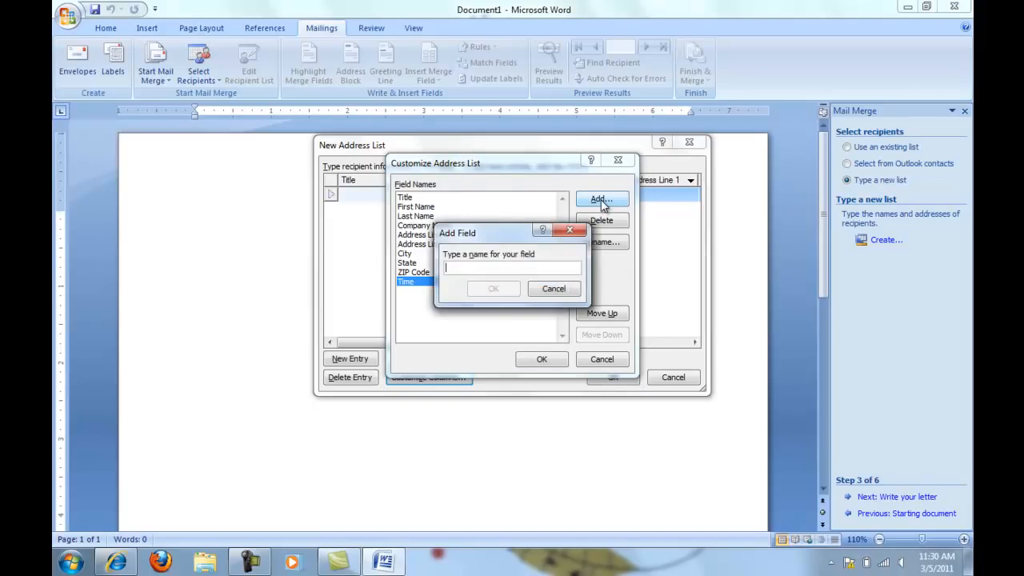
type("Room")
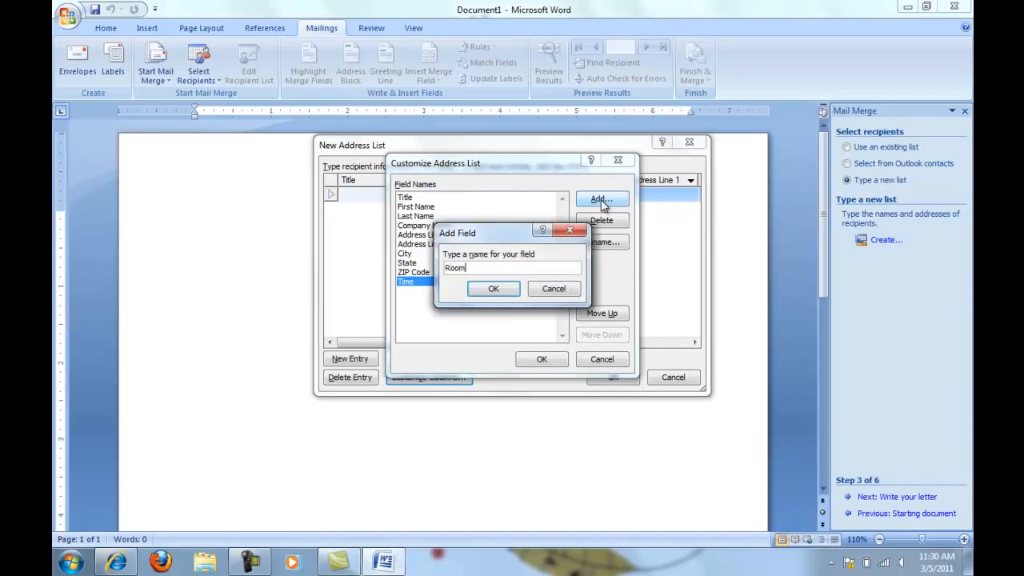
left_click(495, 289)
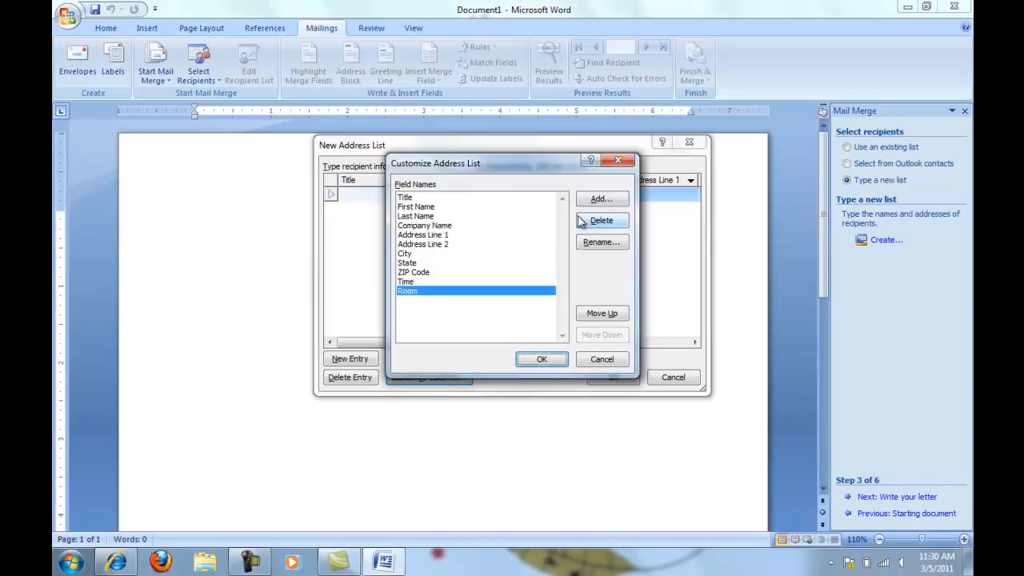
Add a custom field named Speech to the address list
left_click(595, 205)
type("Sppec")
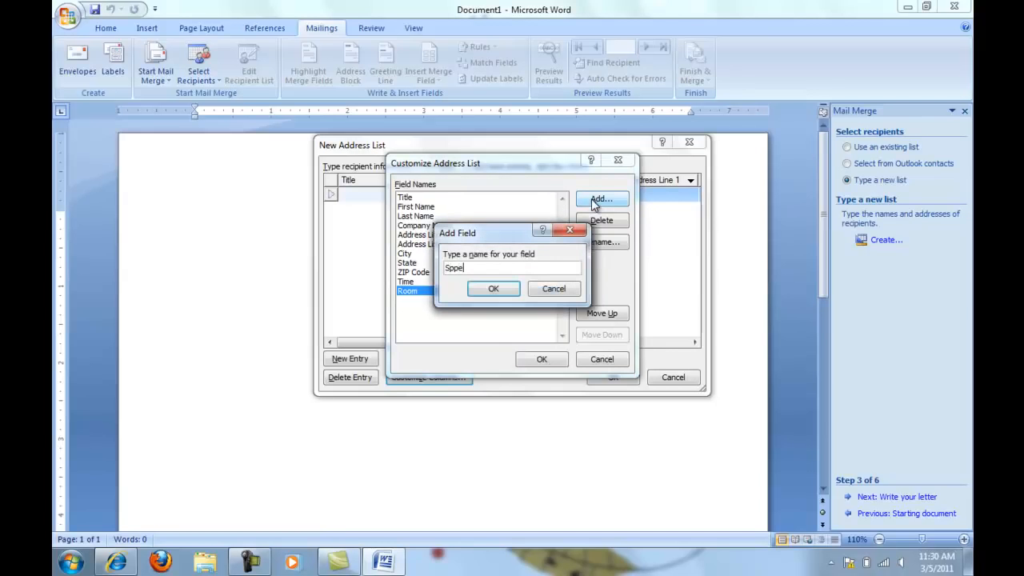
key("BackSpace")
key("BackSpace")
key("BackSpace")
type("eech")
left_click(494, 289)
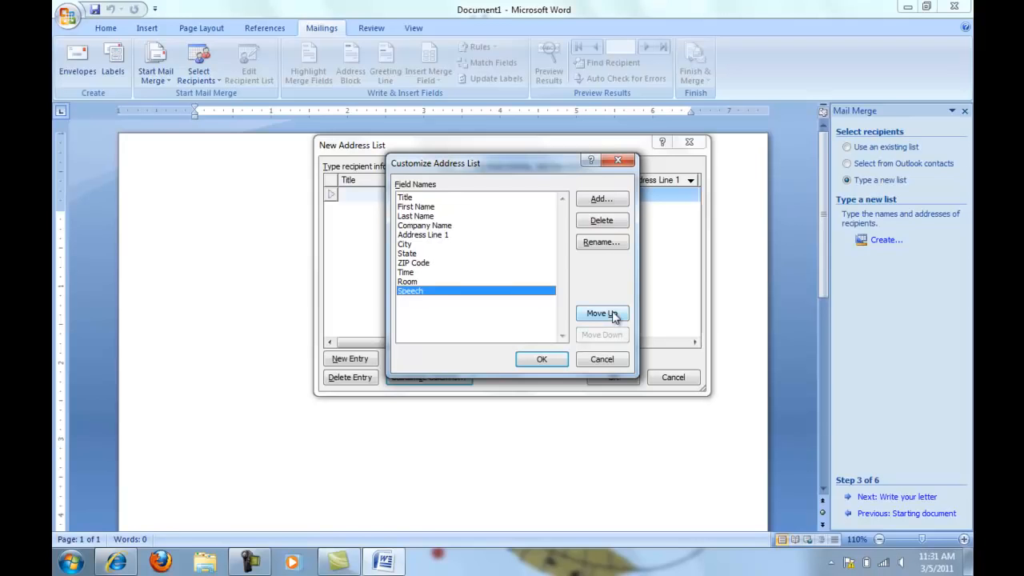
Move the Speech field up so it comes directly before Time, and accept the customized columns
left_click(612, 314)
left_click(612, 314)
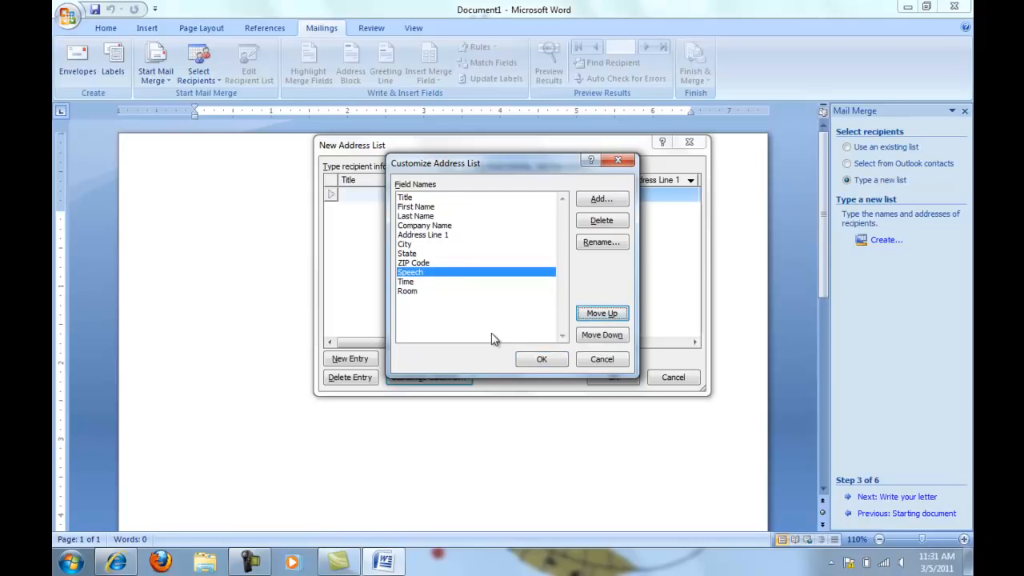
left_click(540, 361)
Fill in the first recipient's record with title Ms., full name, company, address, speech title, time 8:30 a.m. and room Colonnade Room
type("Ms.")
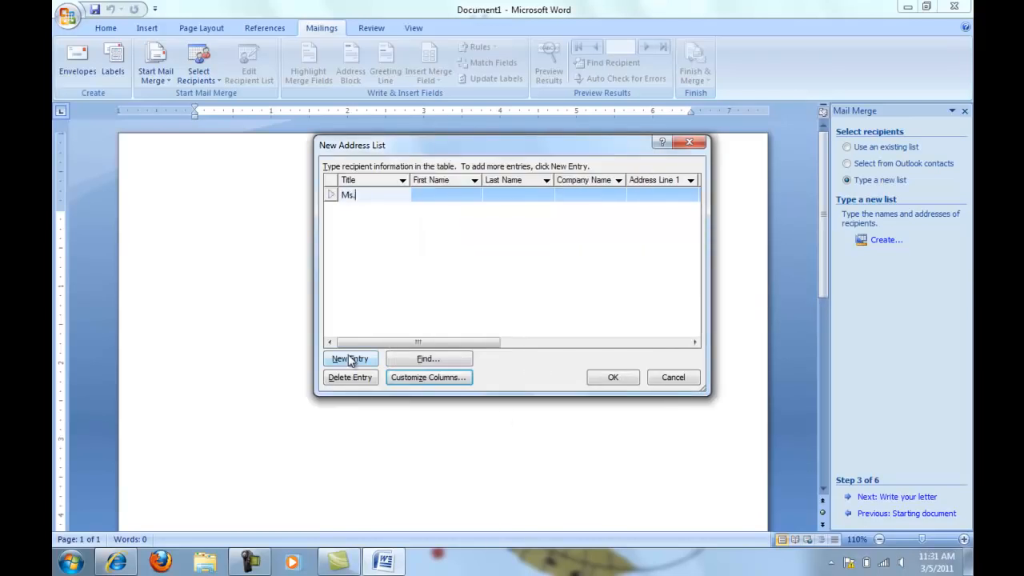
key("Tab")
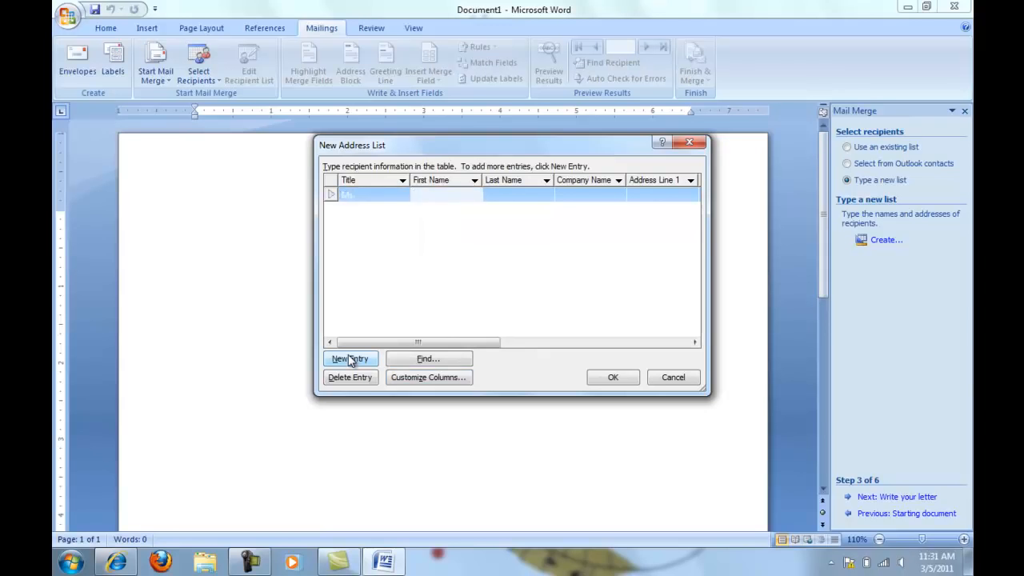
type("Alison")
key("Tab")
type("Hershbarger")
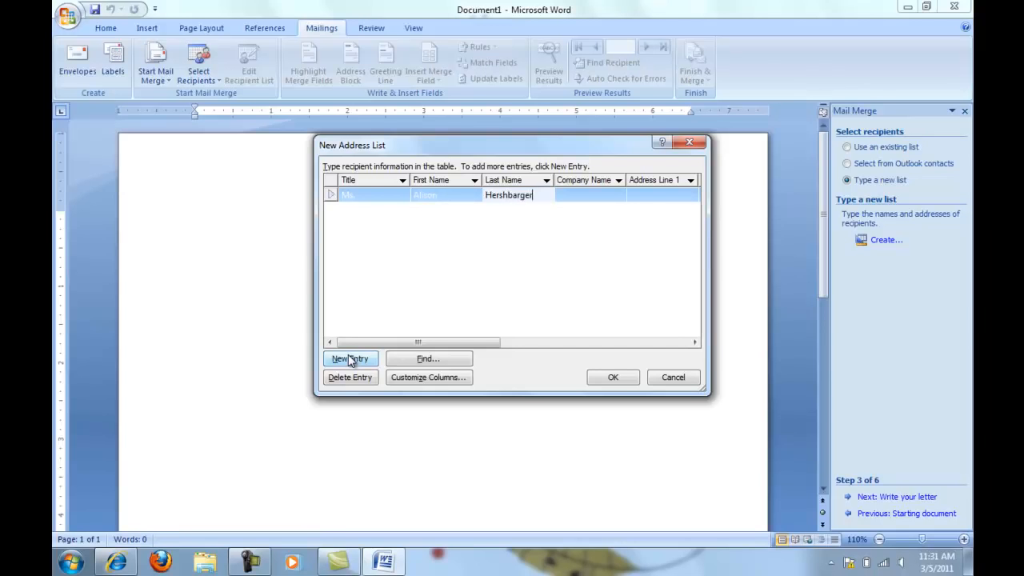
key("Tab")
type("Hershbarger")
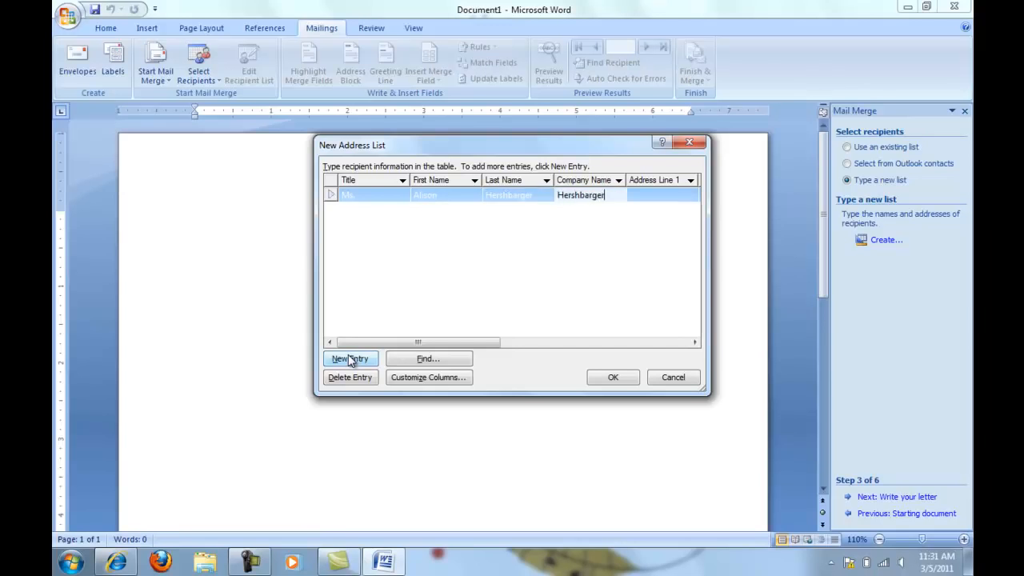
type(" & M")
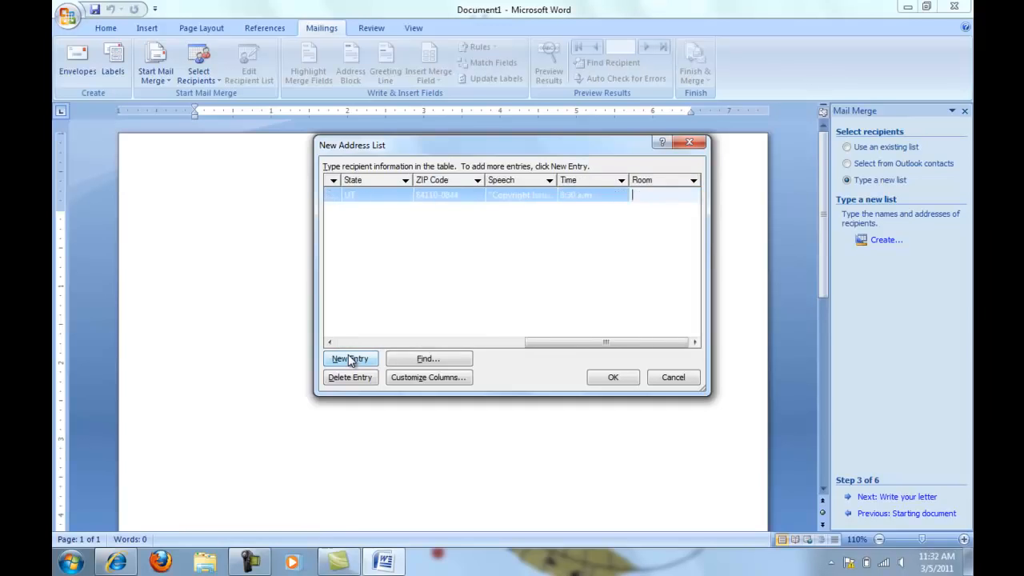
type("Colonnade Room")
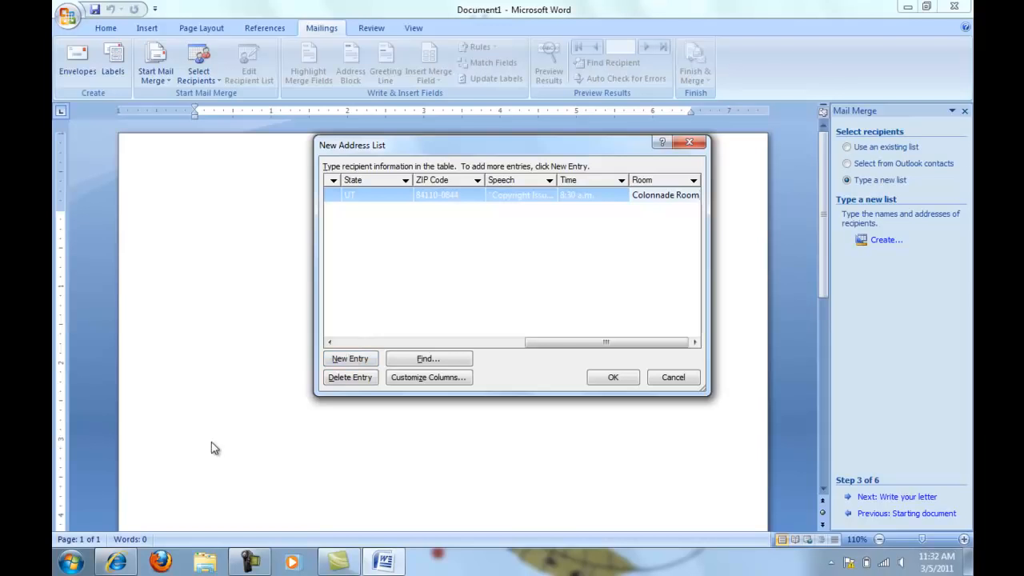
Add two more recipients, one at 9:30 a.m. in the Diplomat Room and one at 10:30 a.m. in the Laurel Suite
left_click(353, 360)
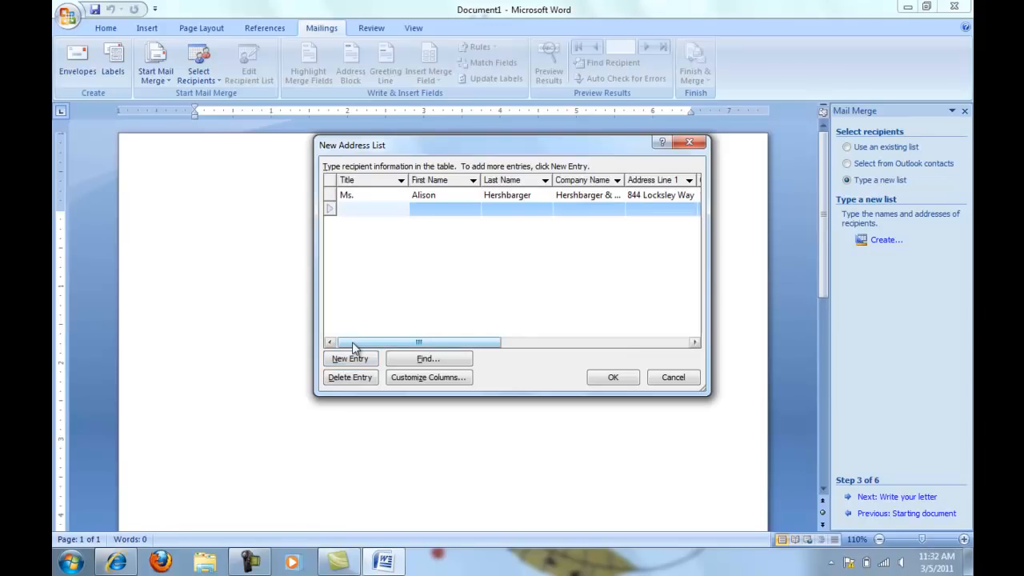
type("Mr")
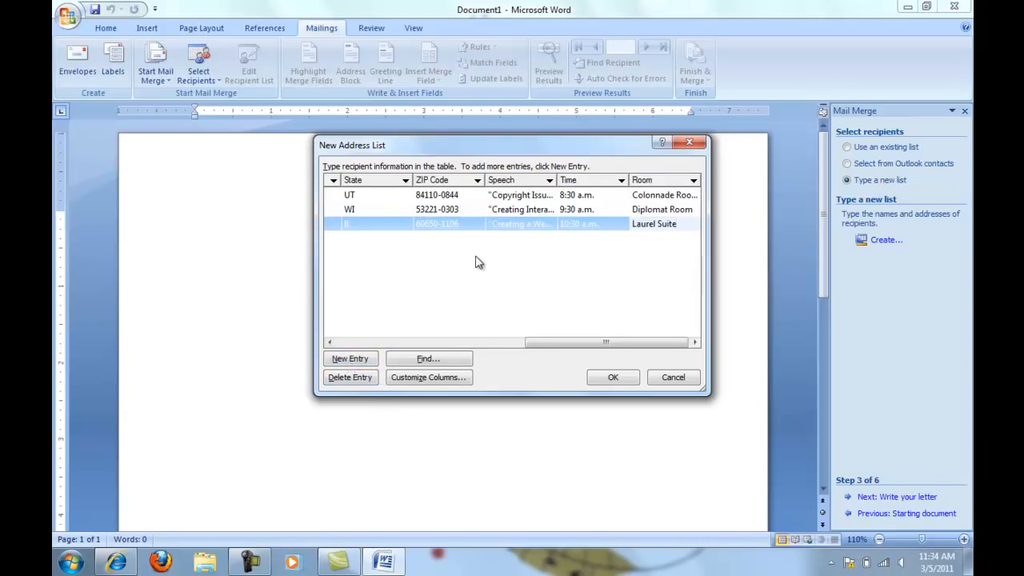
Save the address list as speechdatasource in My Data Sources and accept all its recipients for the merge
left_click(631, 380)
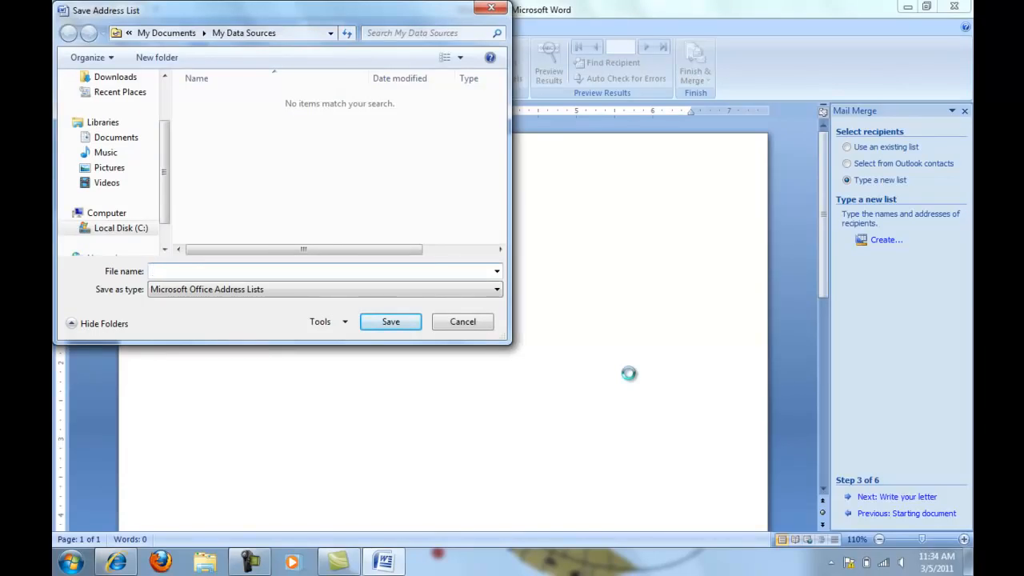
type("speechdatasource")
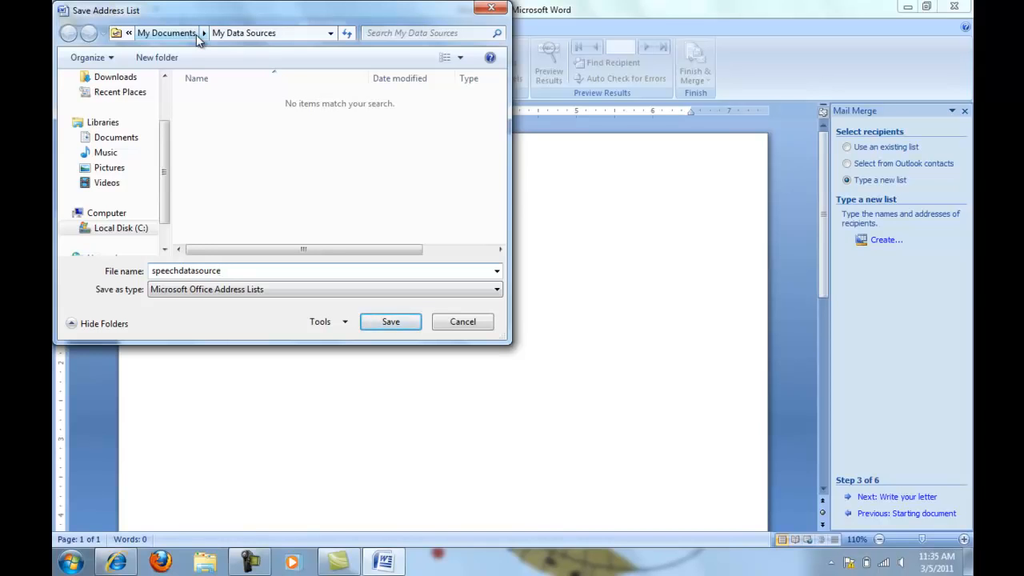
left_click(386, 321)
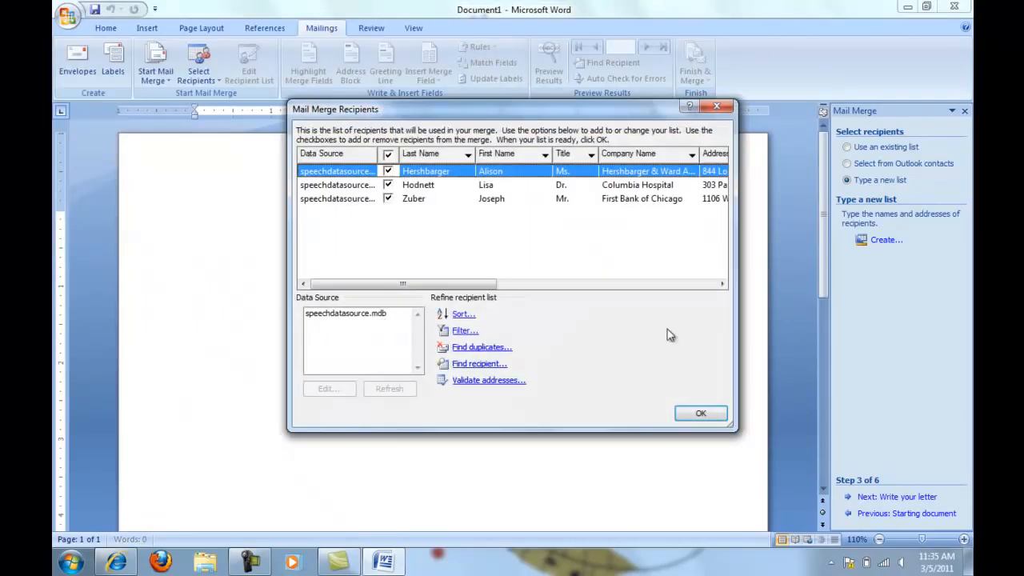
left_click_drag(403, 290, 398, 310)
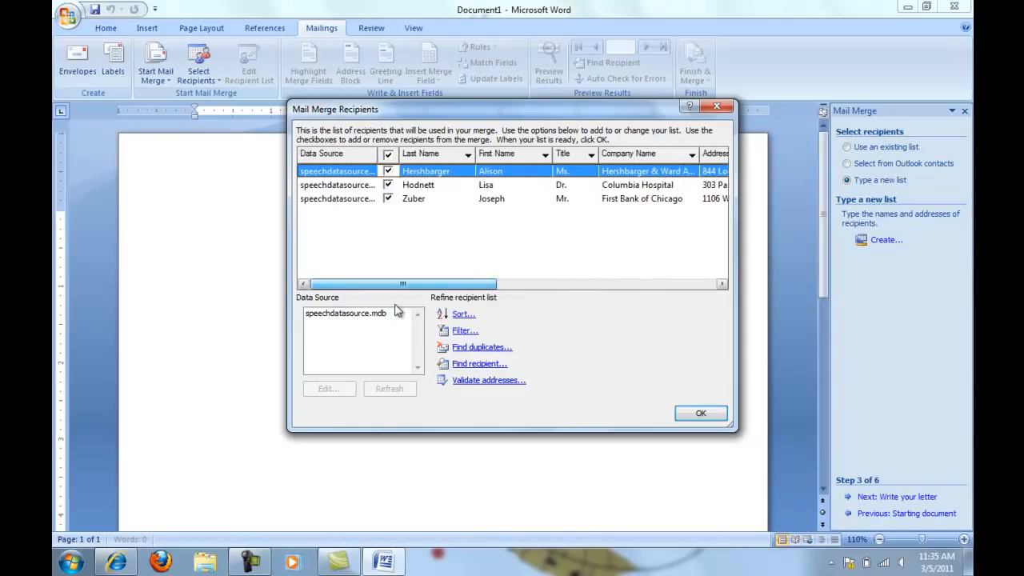
left_click(703, 413)
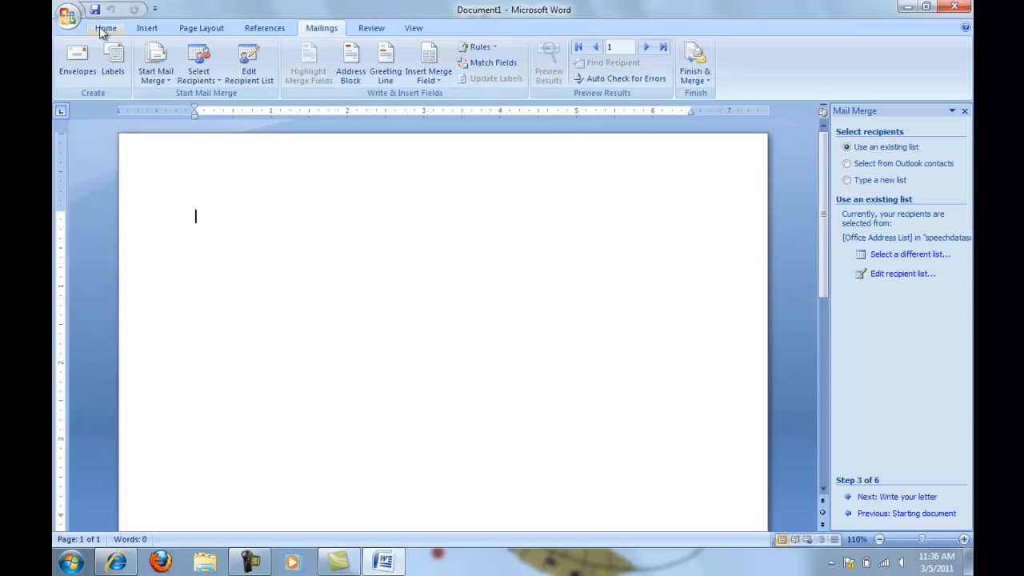
Save the main document as speechmaindoc in My Documents
left_click(69, 18)
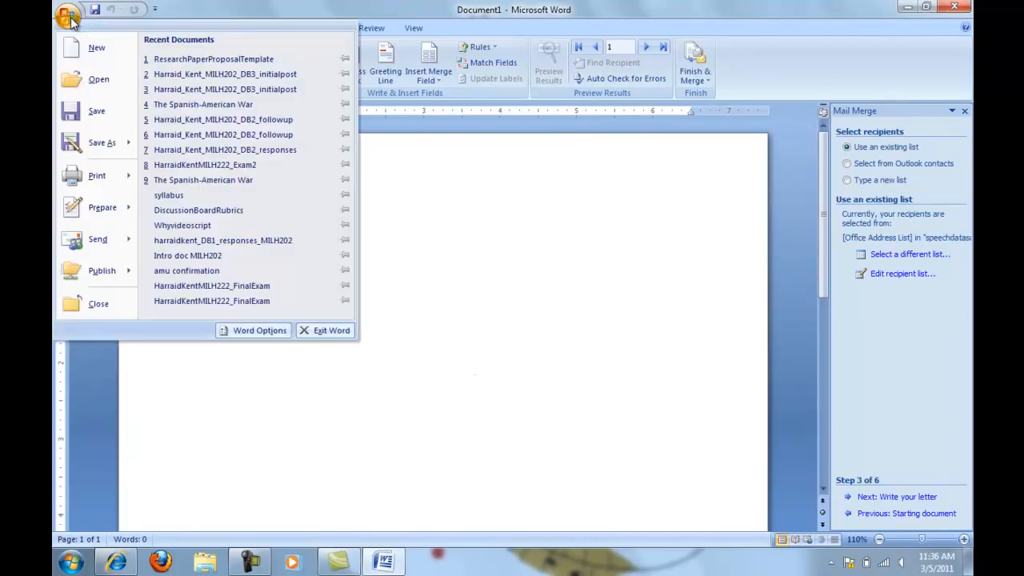
left_click(104, 116)
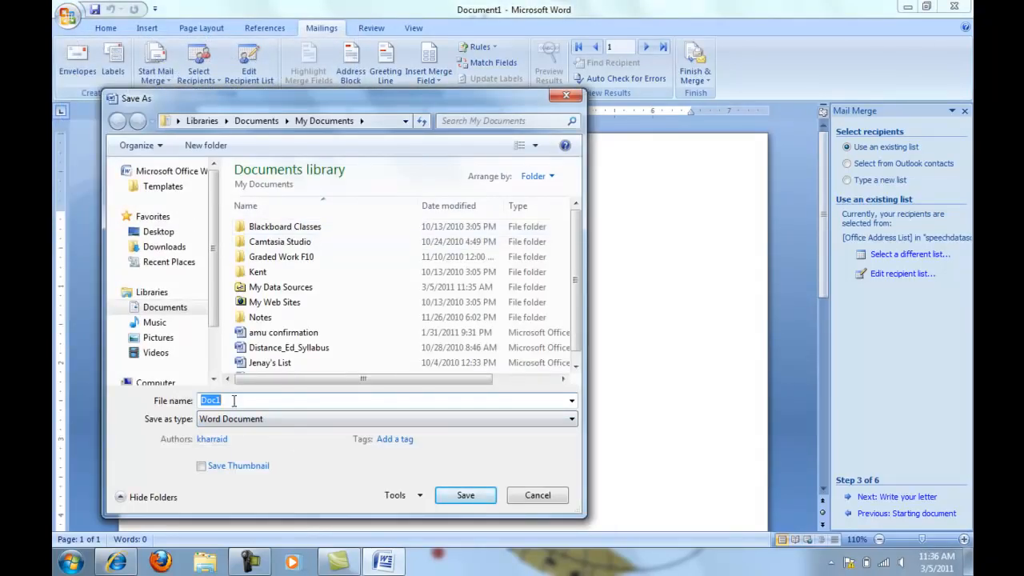
type("speechmaindoc")
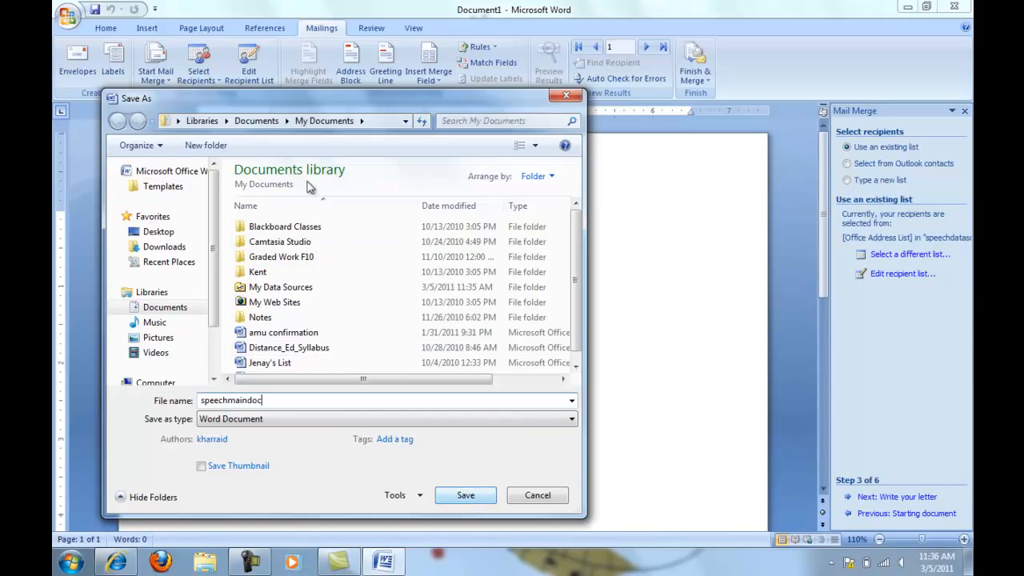
left_click(465, 496)
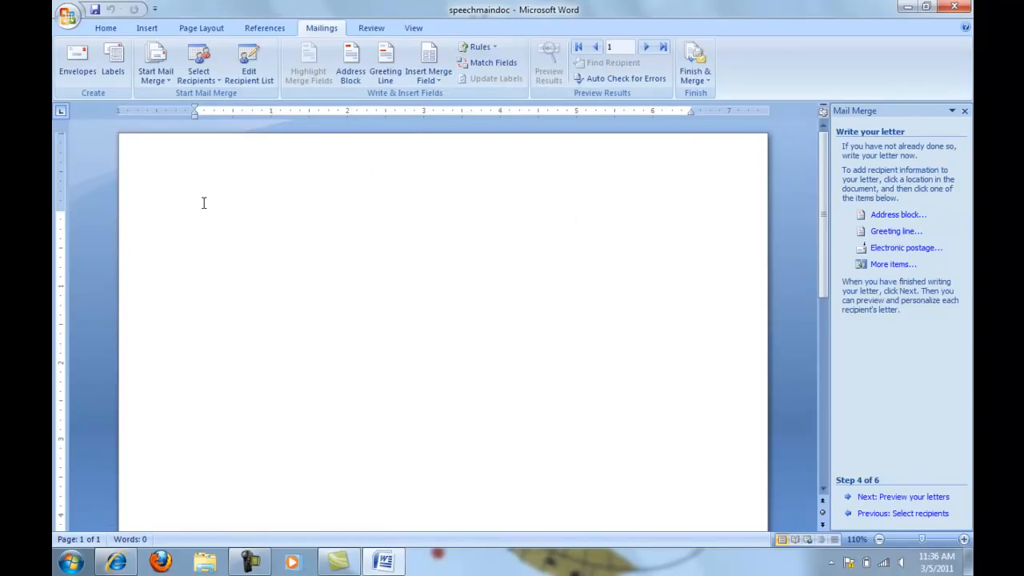
Enter the date April 6, 2011 at the start of the letter and insert the address block with its default format below it
key("Return")
key("Return")
type("April 6, 2011")
key("Return")
key("Return")
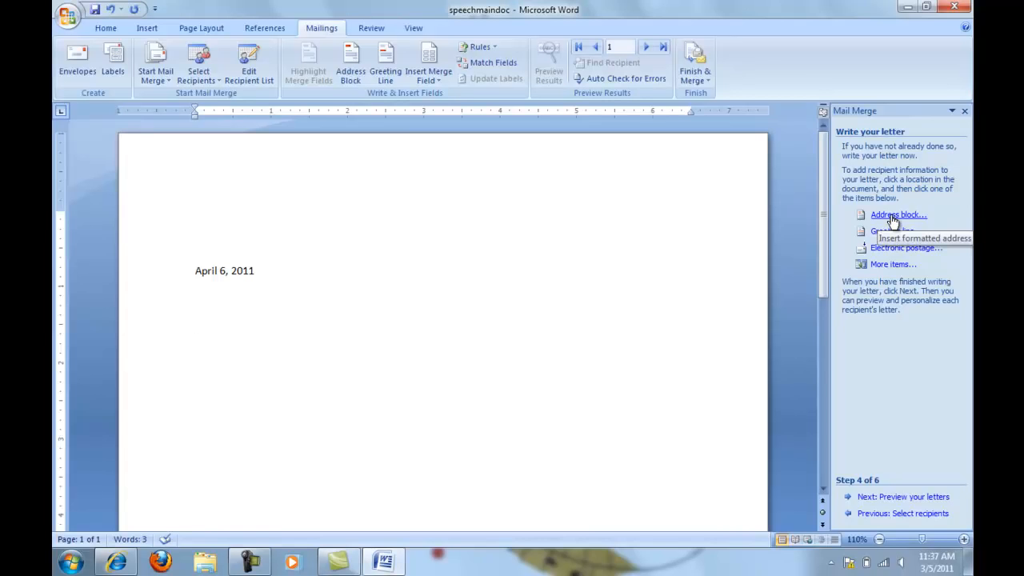
left_click(893, 217)
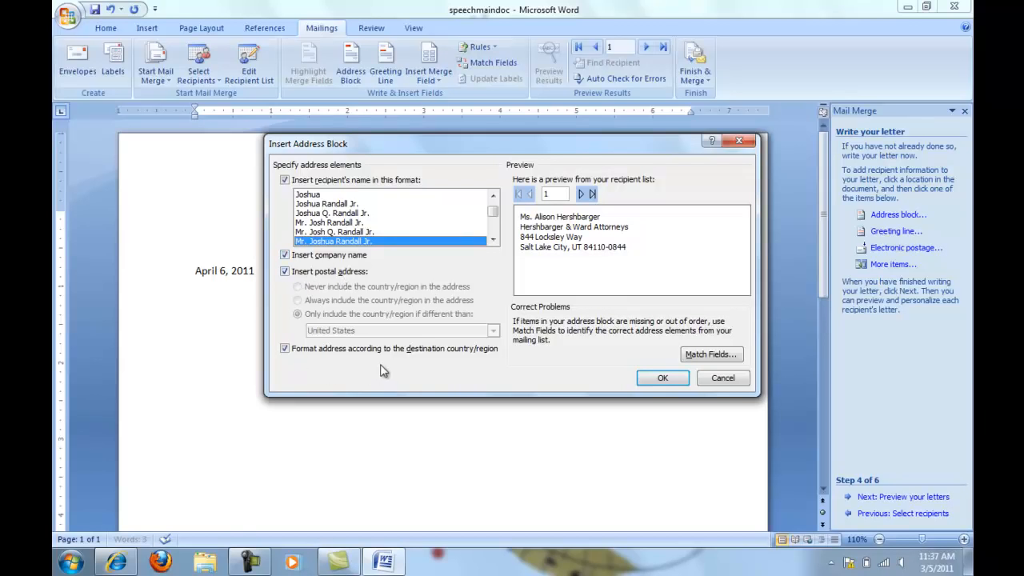
left_click(658, 377)
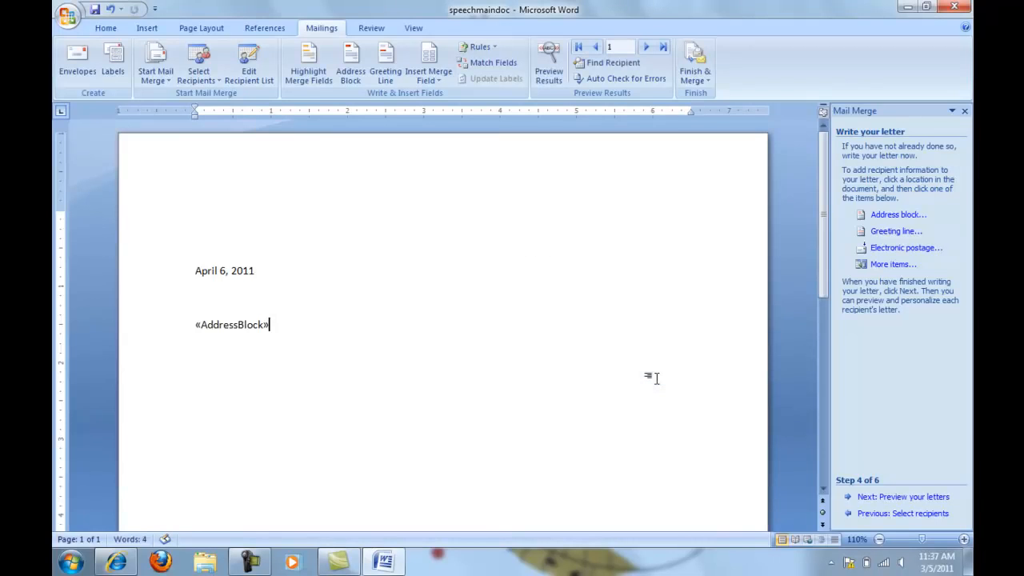
Insert a greeting line below the address block in the Dear Mr. Randall format, with no ending punctuation
key("Return")
left_click(883, 232)
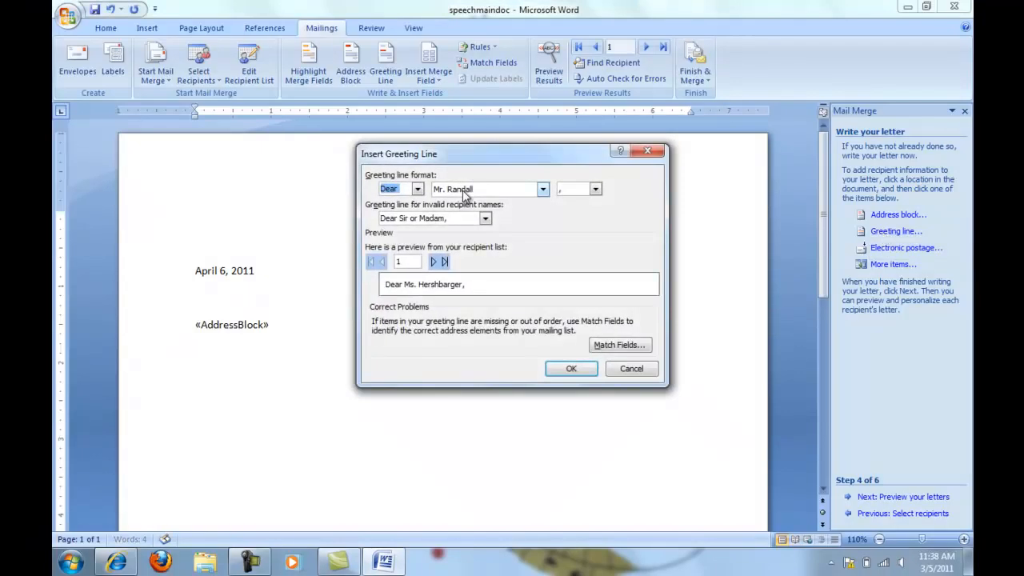
left_click(595, 189)
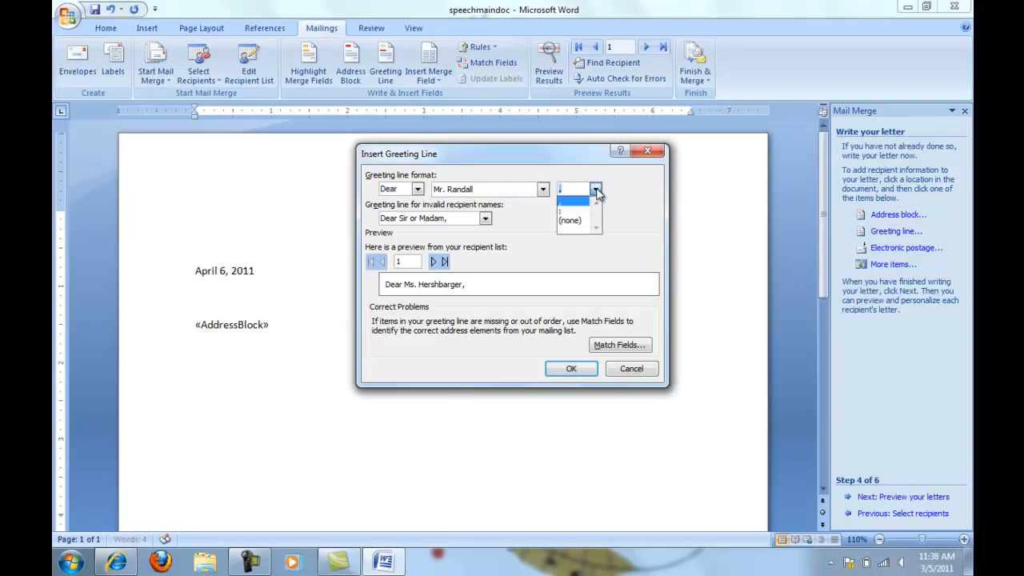
left_click(579, 222)
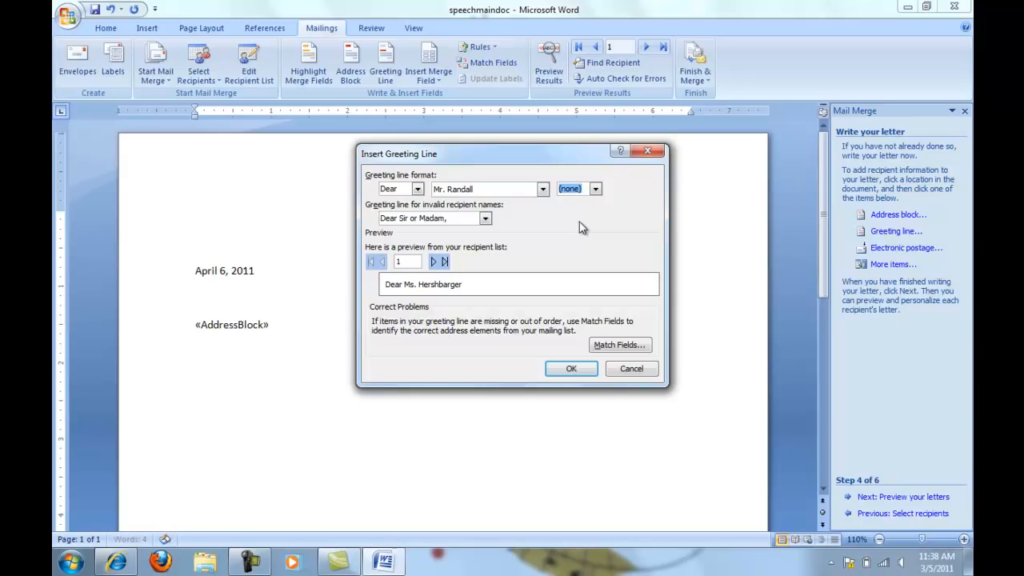
left_click(581, 368)
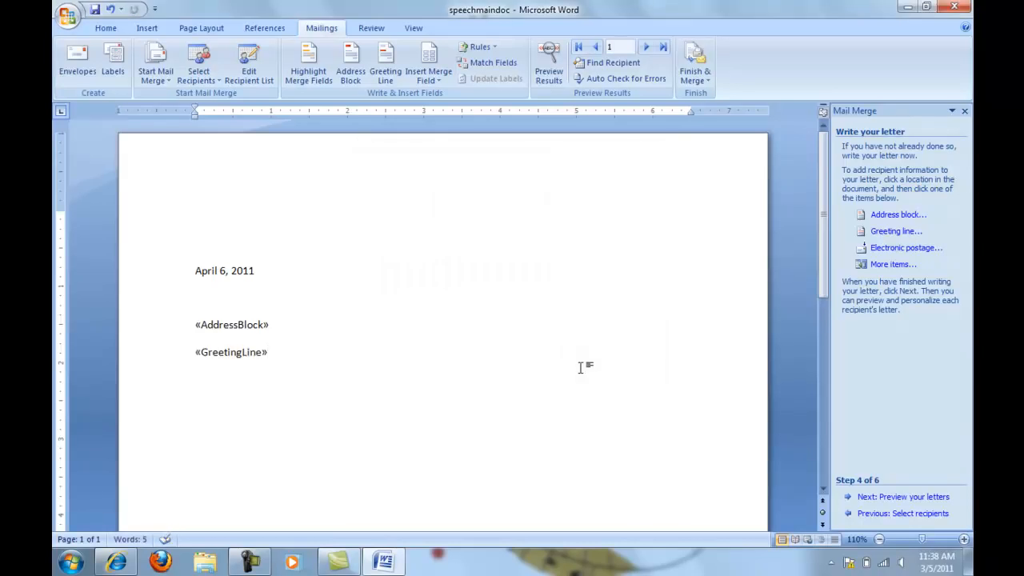
Begin the body with "Thank you for agreeing to present your paper titled" and insert the Speech merge field after it
key("Return")
type("Thank you for agreeing to present your paper titled")
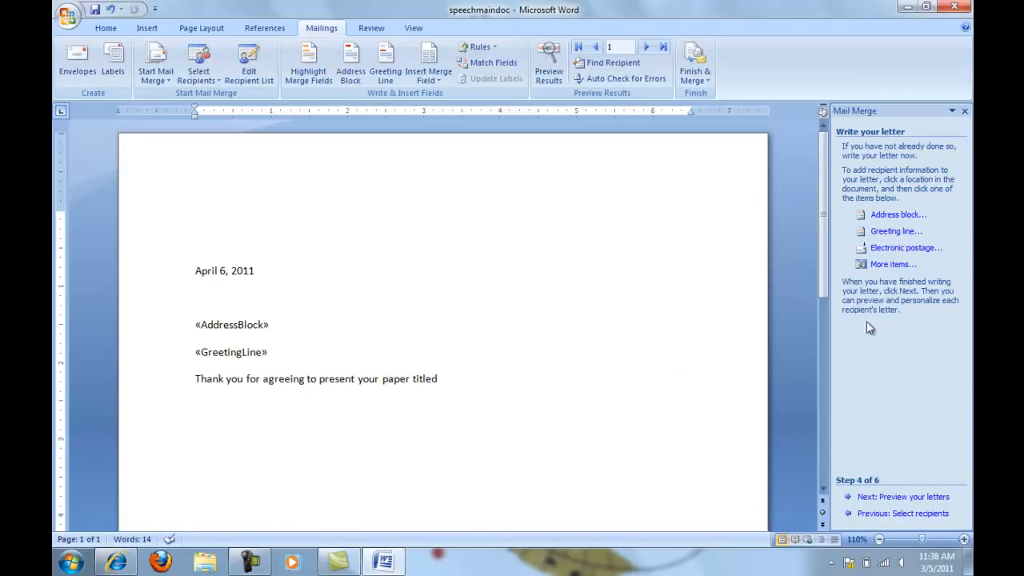
left_click(894, 265)
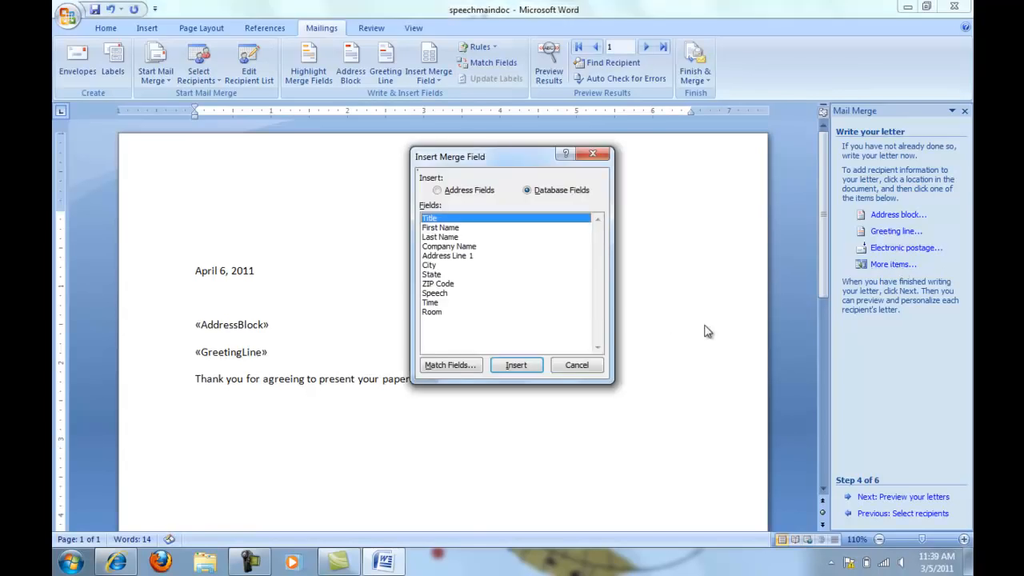
left_click(442, 294)
left_click(516, 365)
left_click(575, 367)
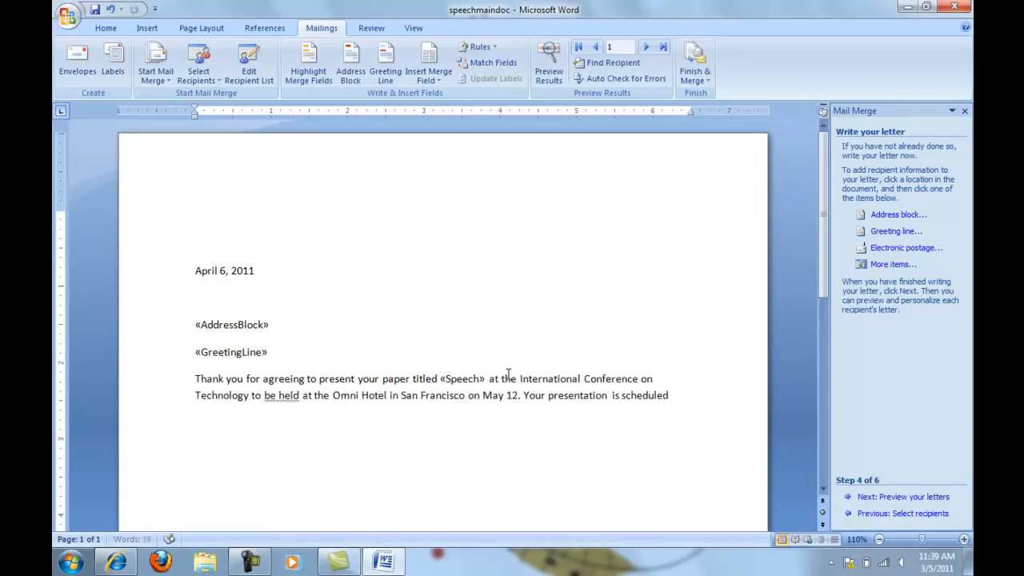
Continue the paragraph through the conference details to "Your presentation is scheduled for" and insert the Time merge field
type("for")
left_click(893, 265)
left_click(440, 303)
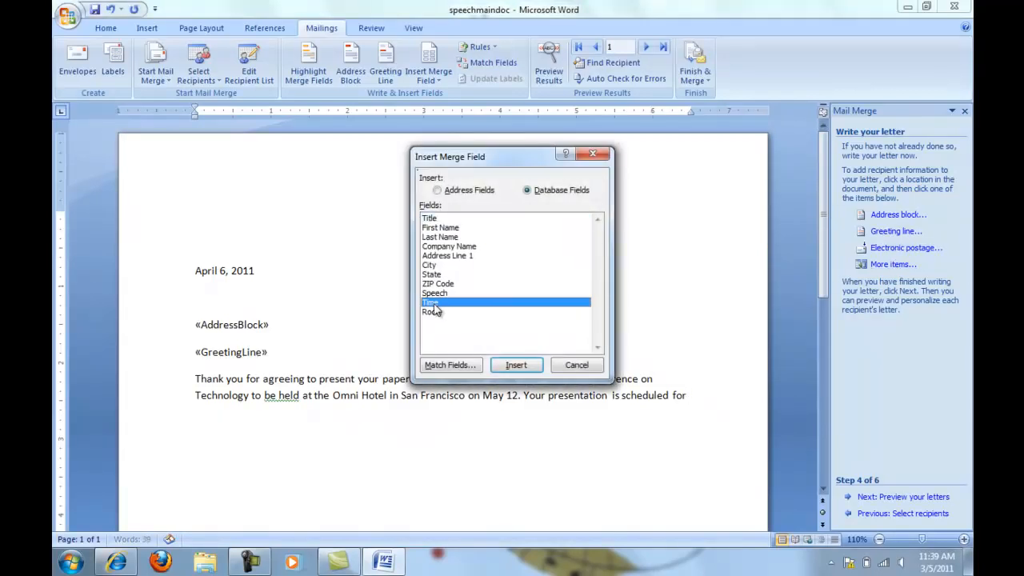
left_click(515, 365)
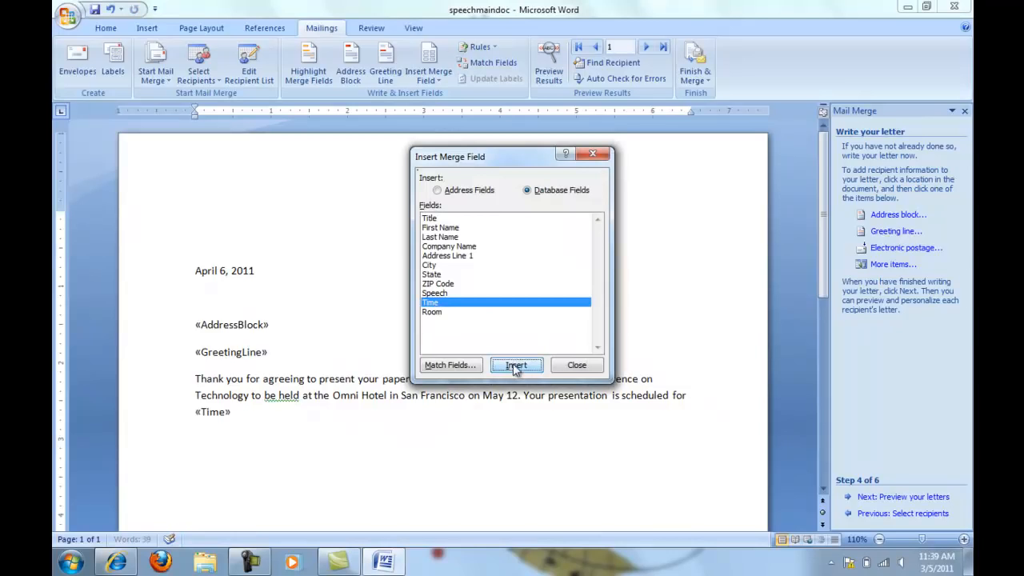
left_click(576, 365)
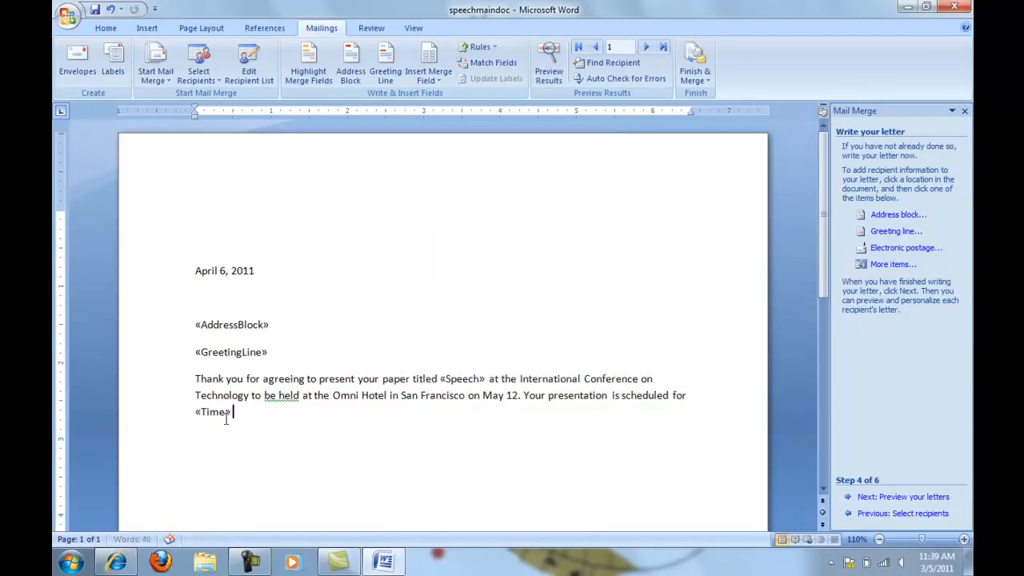
Add "in the" after the Time field, insert the Room merge field, and end the sentence with a period
type("in the")
left_click(893, 265)
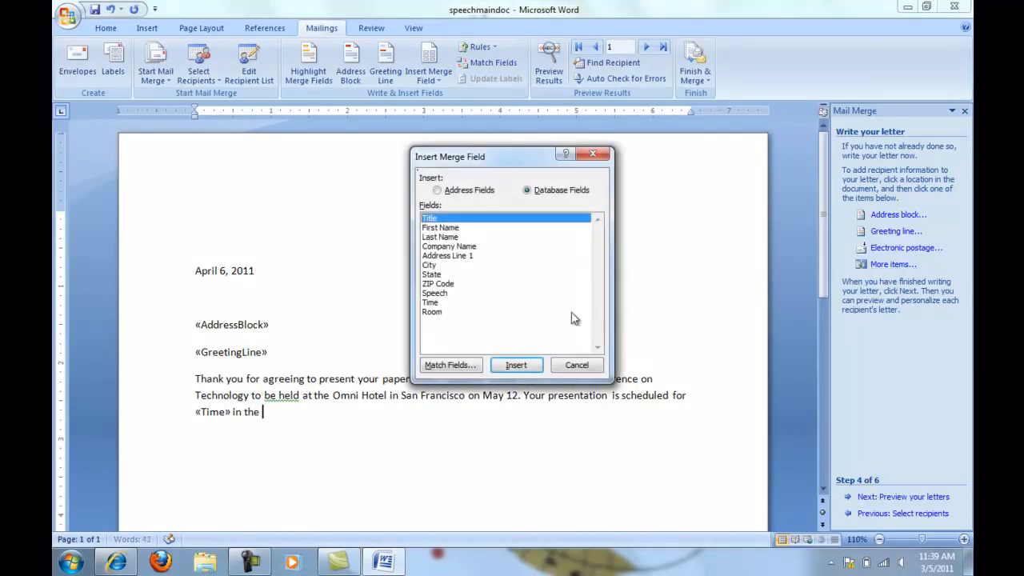
left_click(432, 312)
left_click(504, 366)
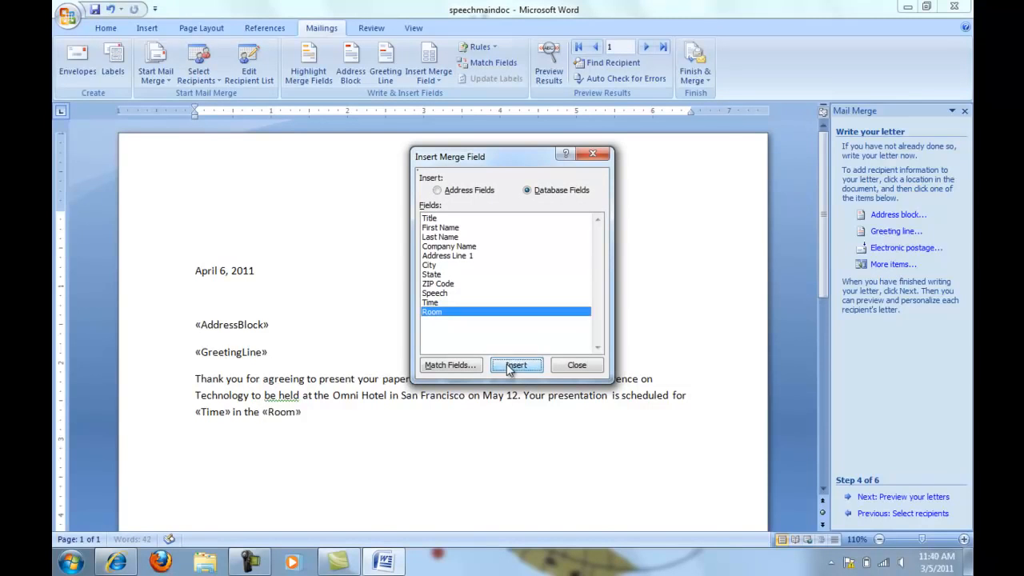
left_click(576, 366)
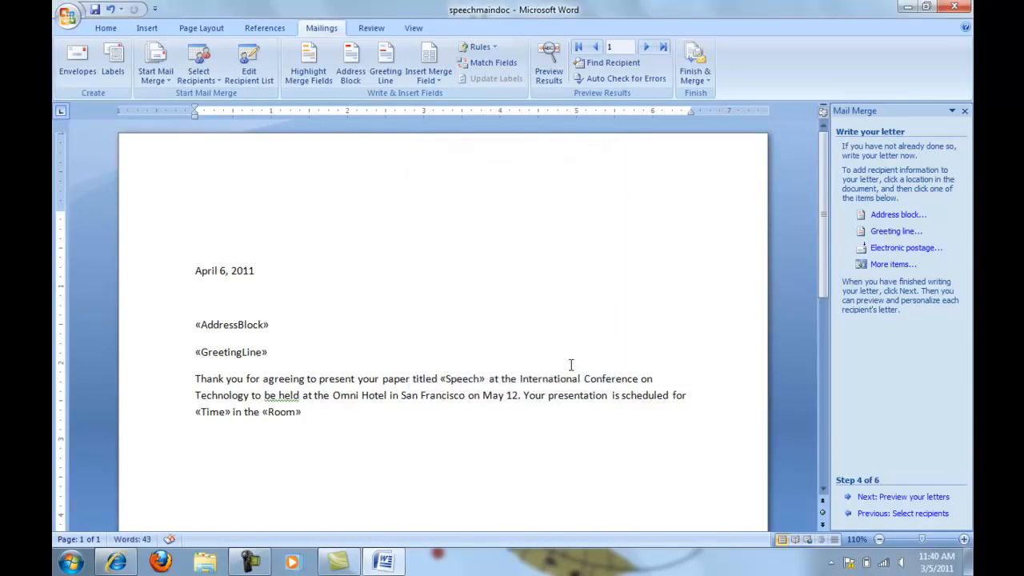
type(".")
Write the paragraph about the awards luncheon, registration materials and hotel assistance, and insert the Title merge field on a new line below
type("You are also invited to be our special guest at the annual awards luncheon on Friday at 11:45 a.m. in the Grand Ballroom. Your conference registration materials and a luncheon ticket will be held for you at the hotel registration desk. If you need assistance when you arrive at the hotel, please call conference headquarters at ext. 7532.")
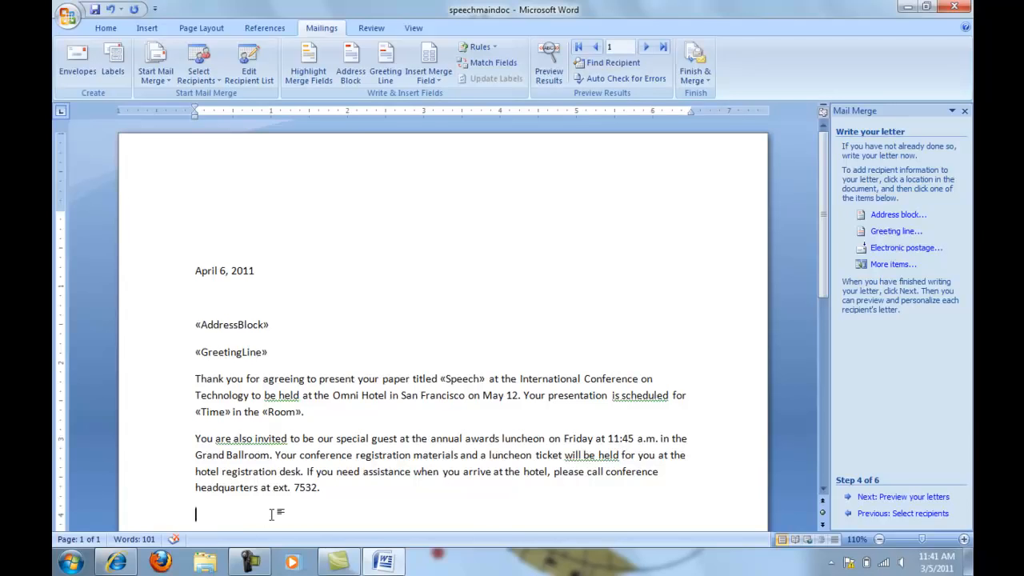
left_click(881, 265)
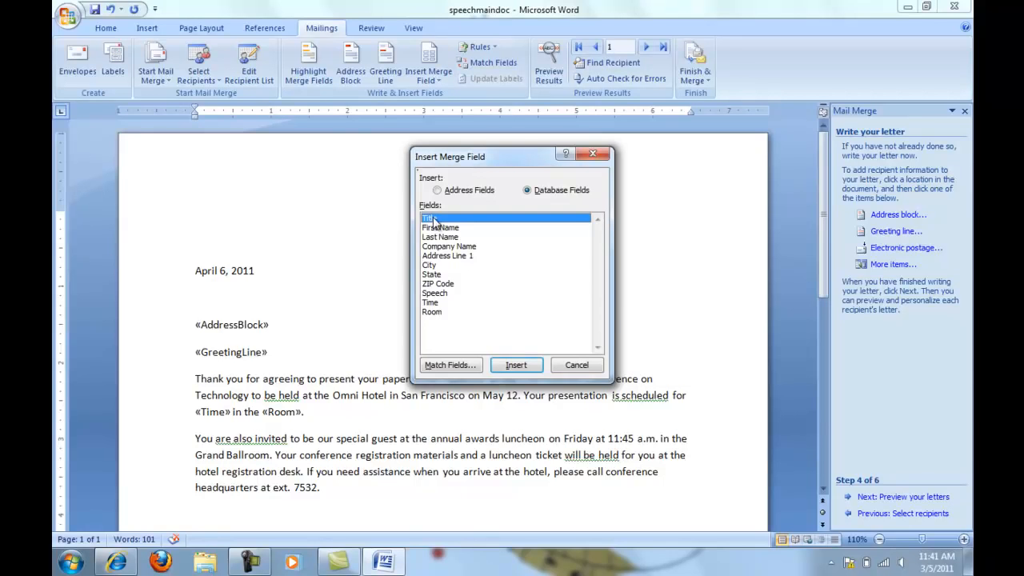
left_click(516, 365)
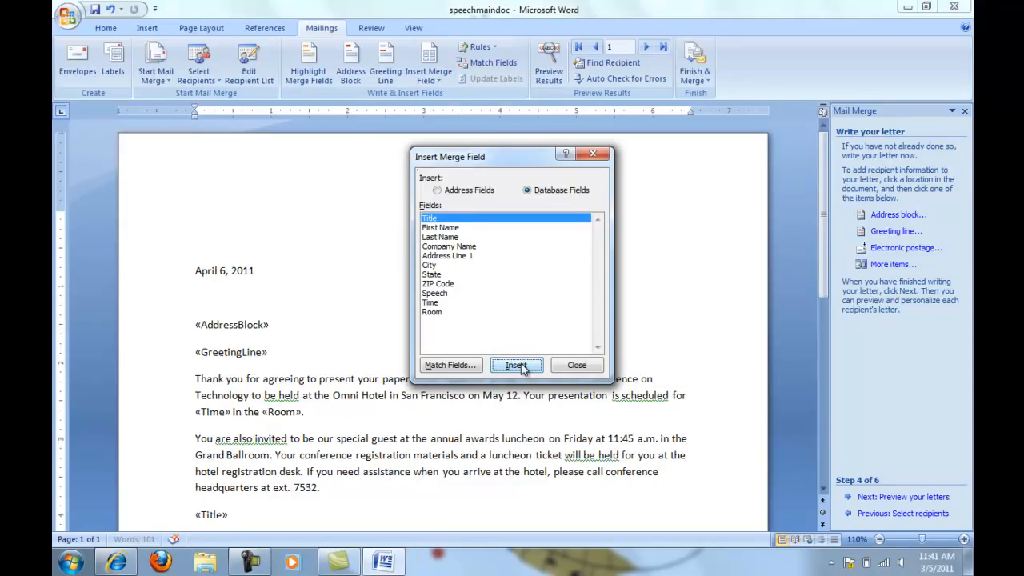
left_click(563, 366)
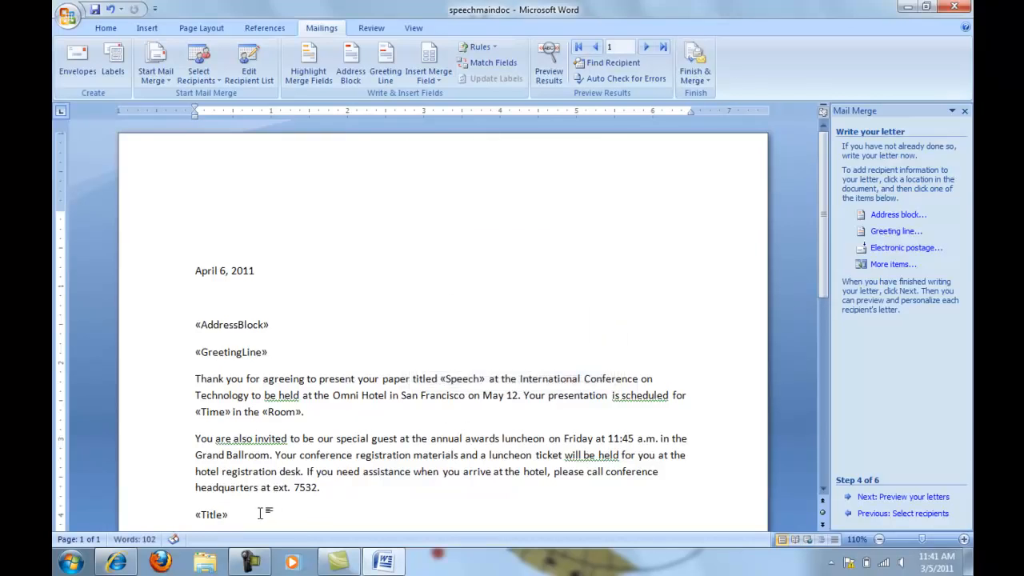
Insert the Last Name field after Title and finish the letter with the "we look forward to your presentation" sentence, closing and signature block
left_click(894, 266)
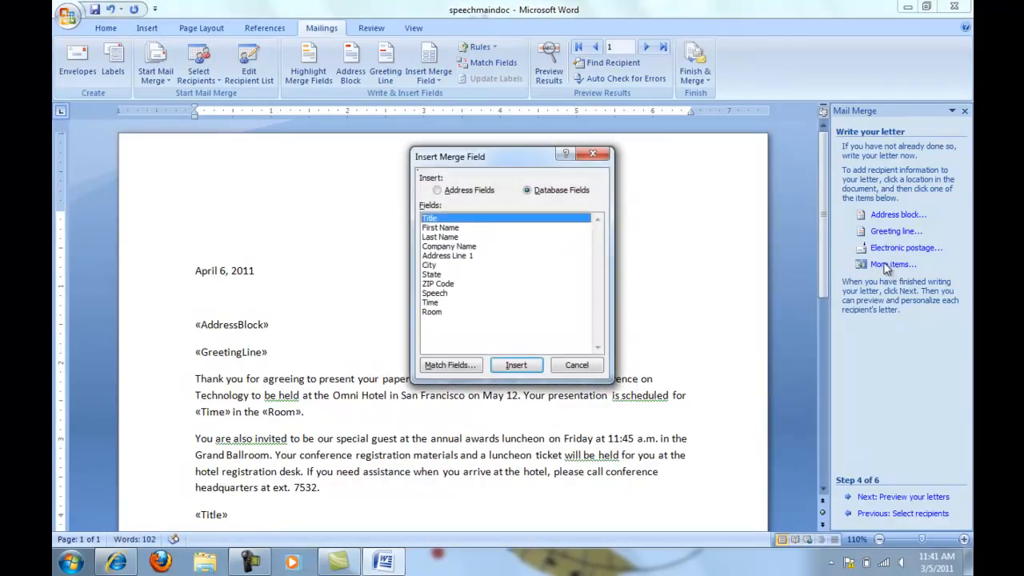
left_click(437, 238)
left_click(516, 365)
left_click(575, 365)
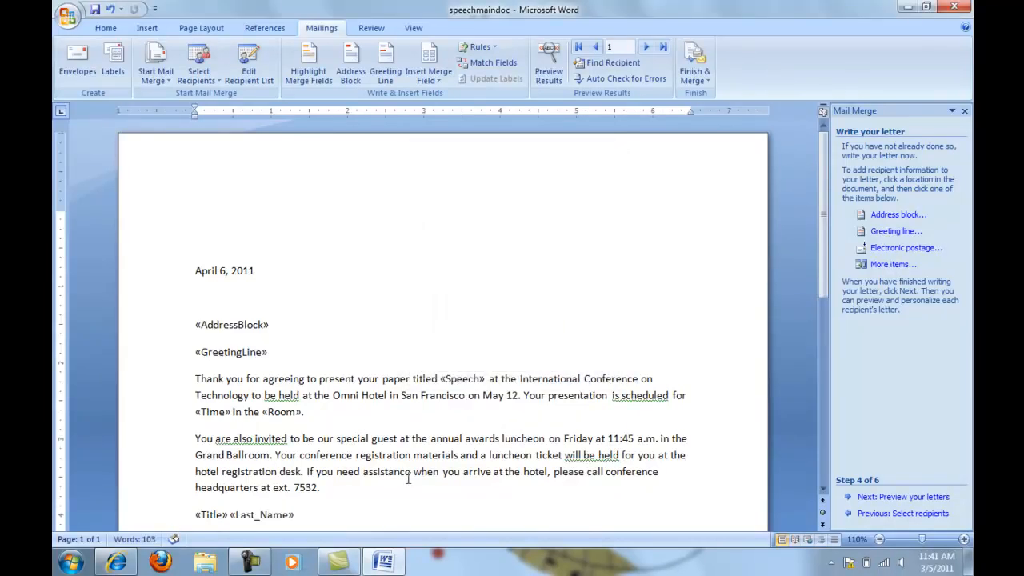
type(", w")
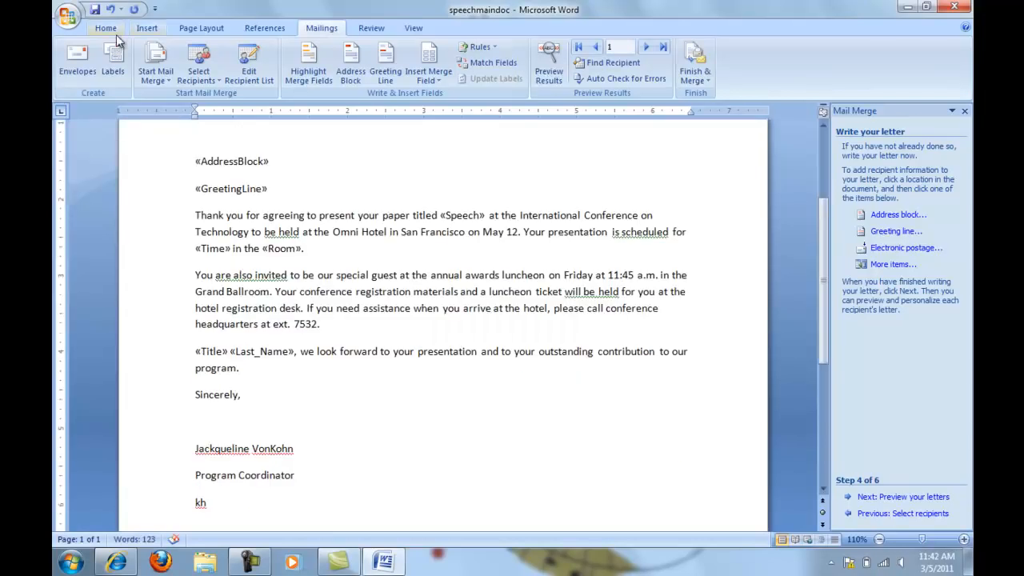
Remove the space after the signer's name line so that Program Coordinator sits directly beneath it
left_click(105, 28)
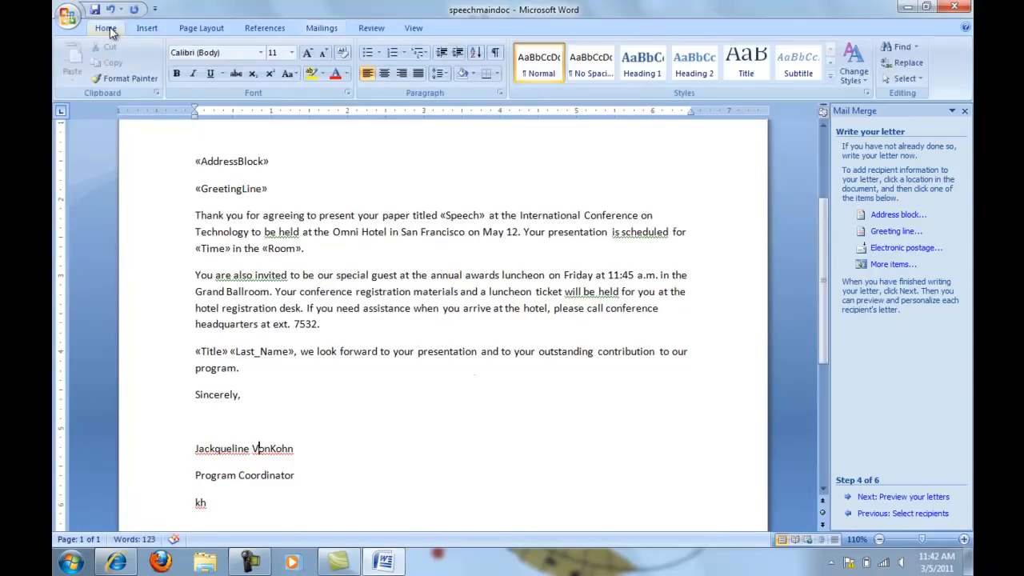
left_click(441, 73)
left_click(485, 215)
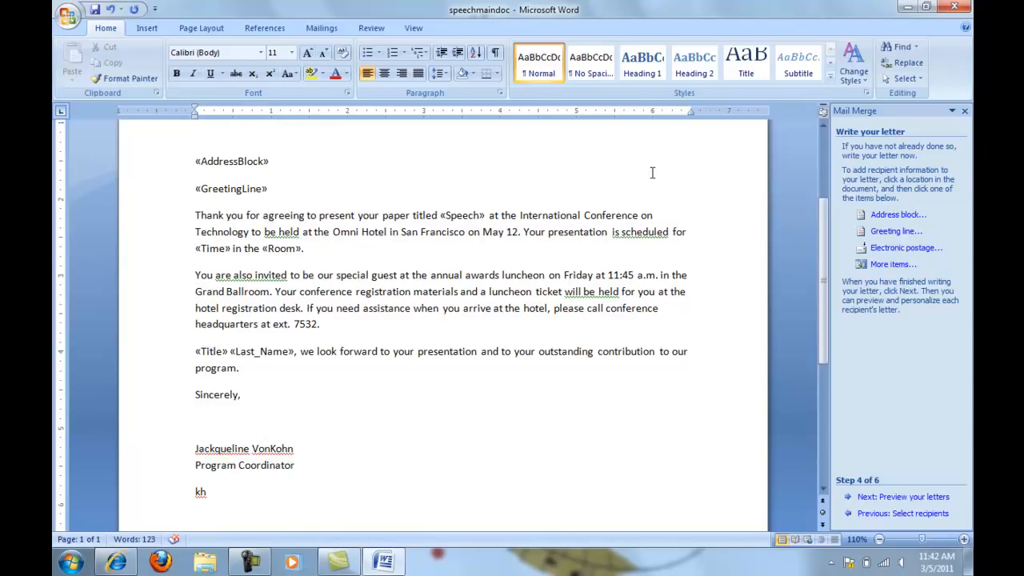
Preview the merged letters and close up the recipient's address lines, adding space after the city line only
left_click(892, 497)
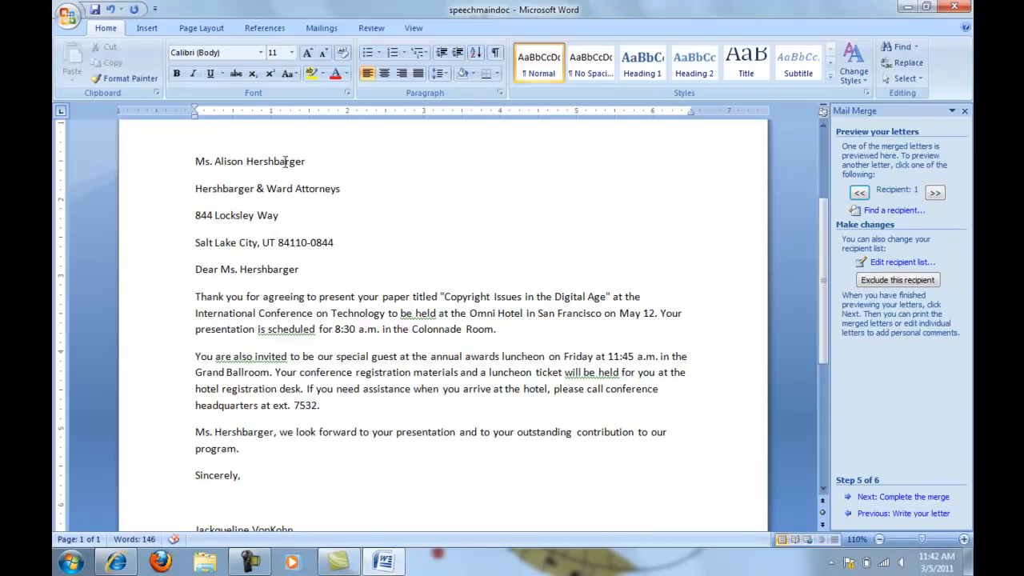
left_click_drag(192, 165, 289, 212)
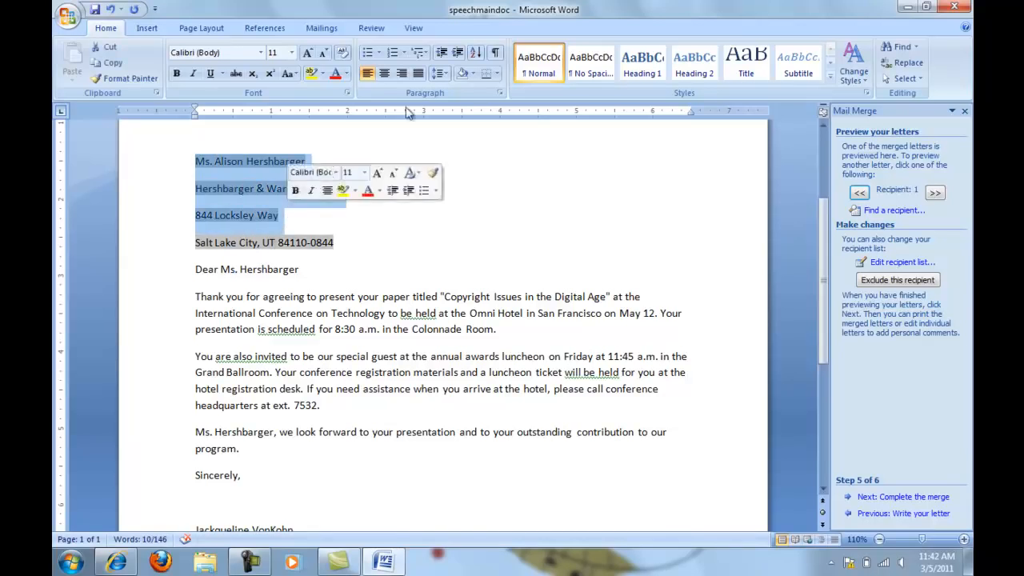
left_click(445, 74)
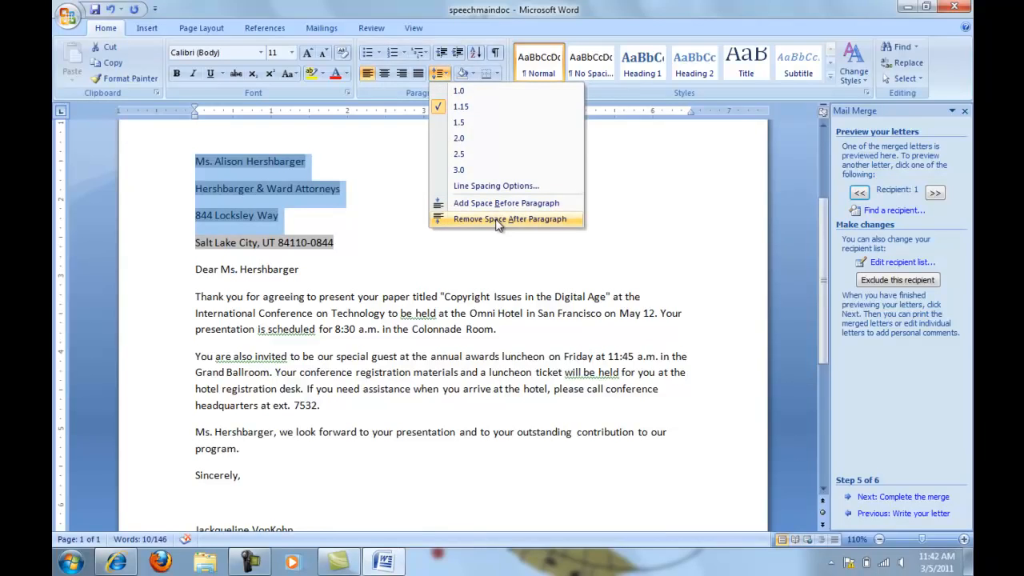
left_click(497, 219)
left_click(438, 73)
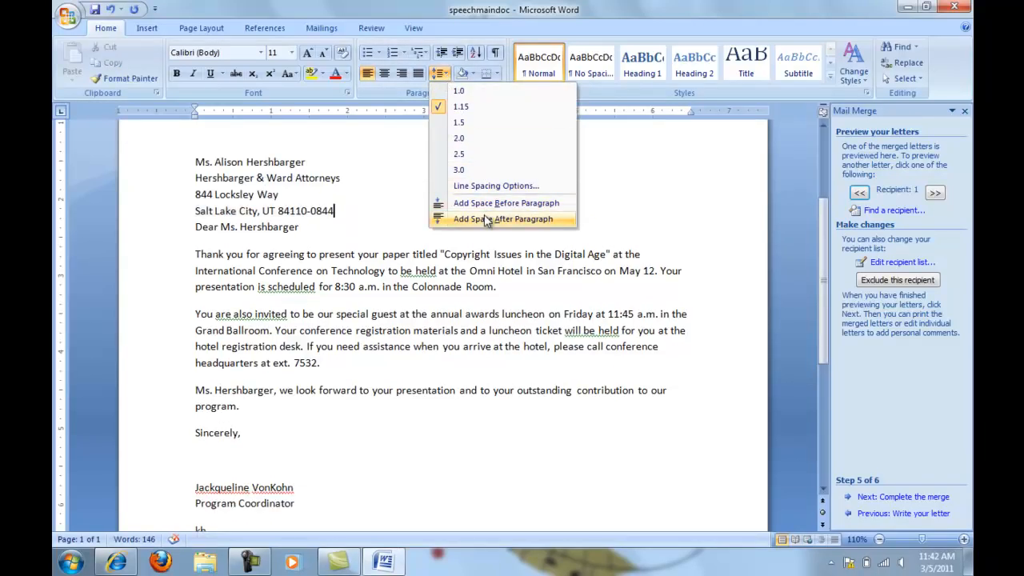
left_click(485, 219)
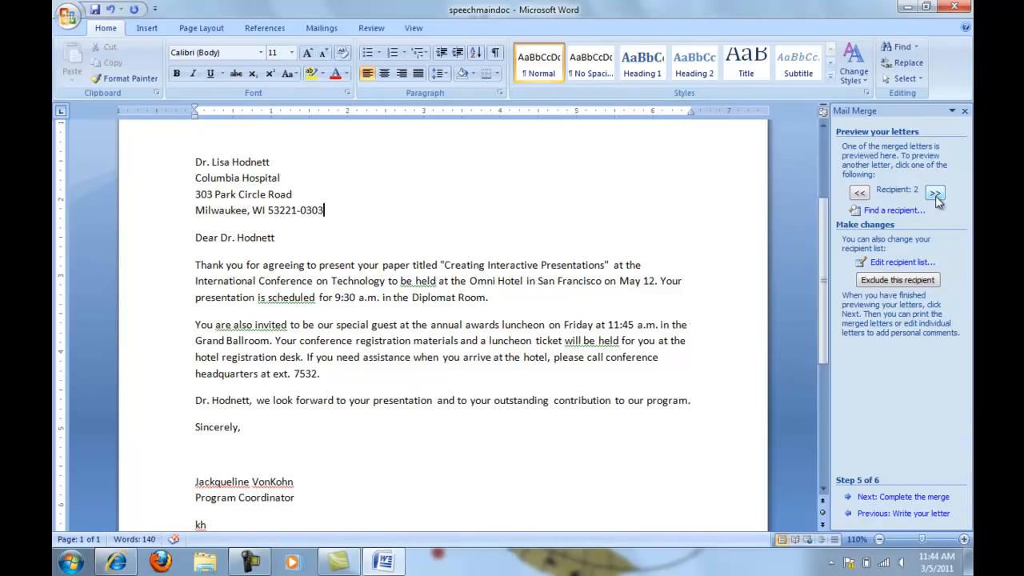
Complete the merge by sending all records to a new document of individual letters
left_click(911, 497)
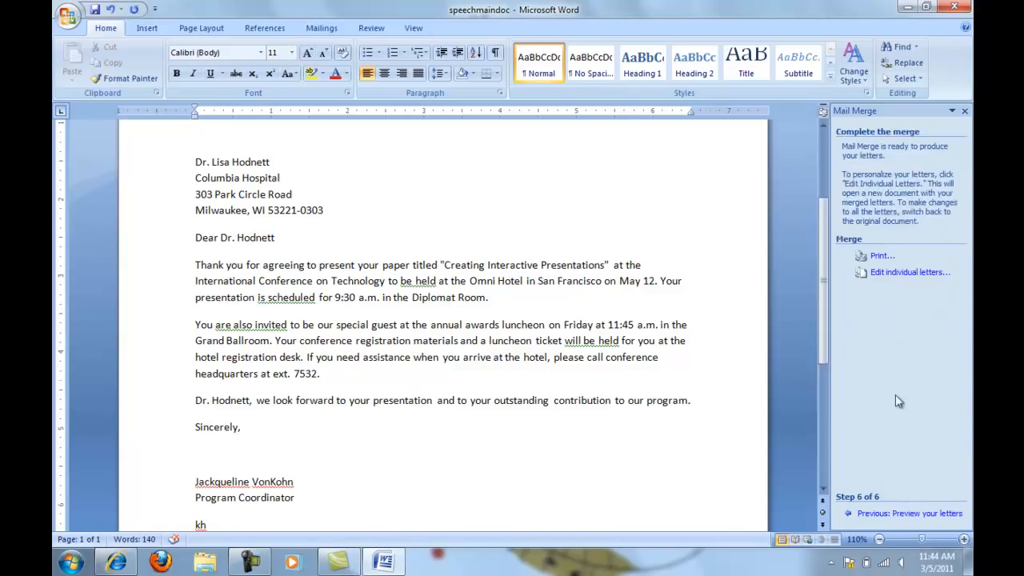
left_click(911, 273)
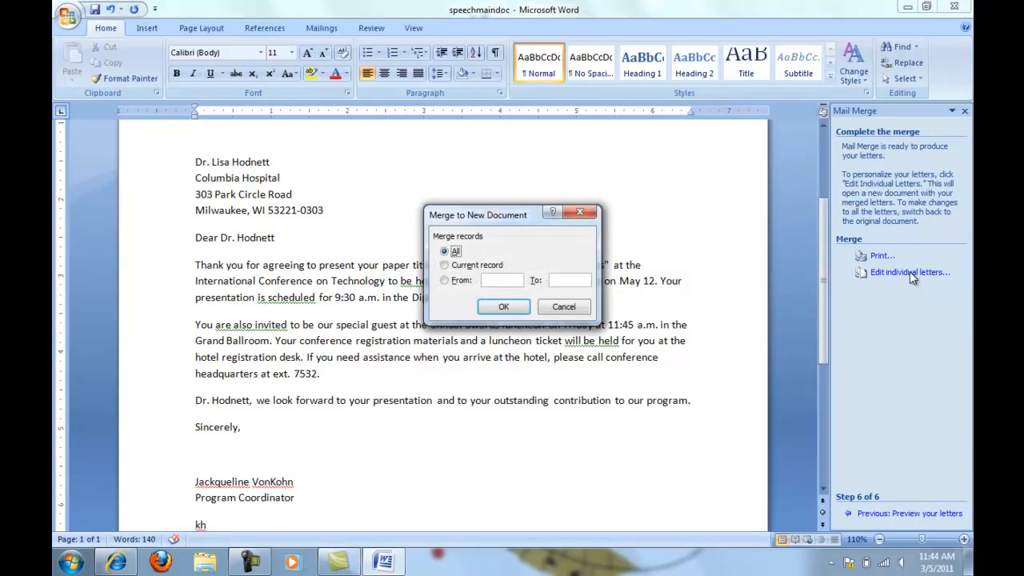
left_click(509, 311)
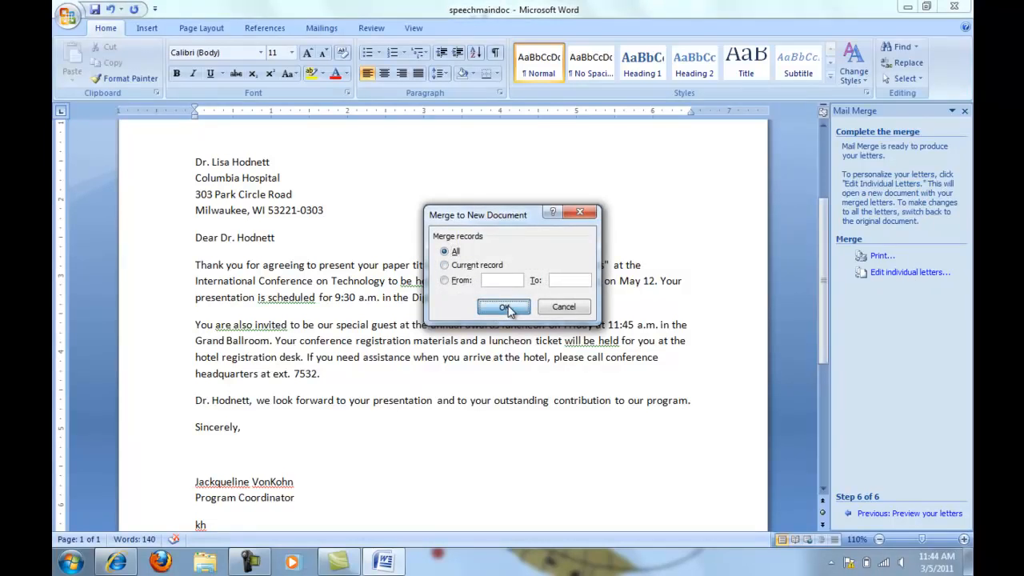